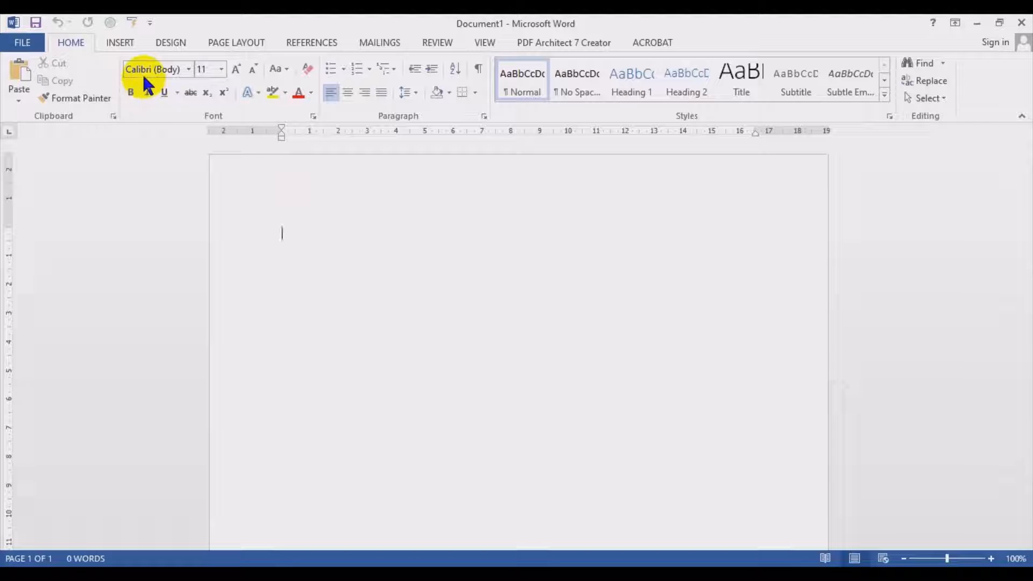
Set the font size to 12 and justify the text in the blank document
left_click(238, 69)
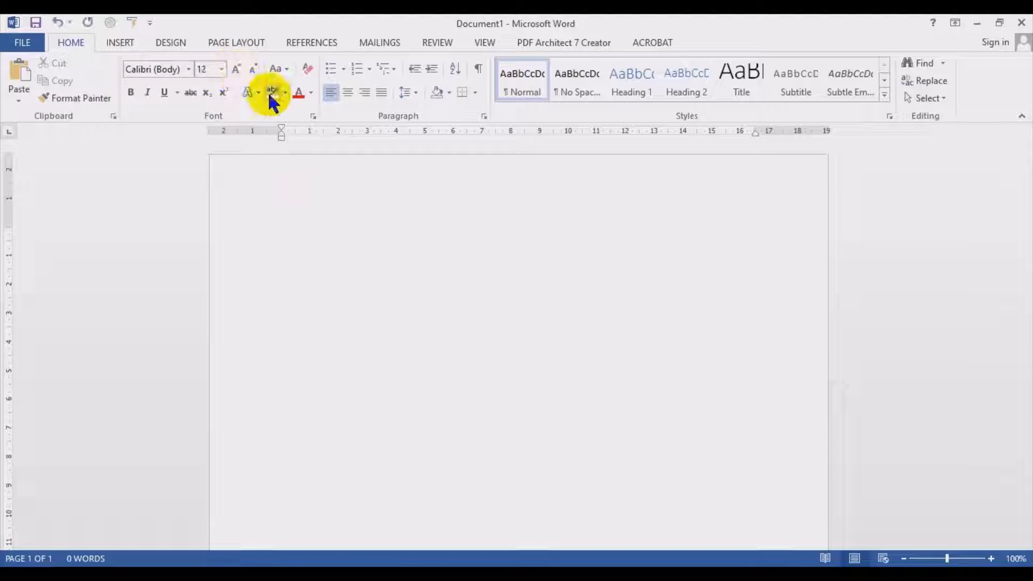
left_click(382, 93)
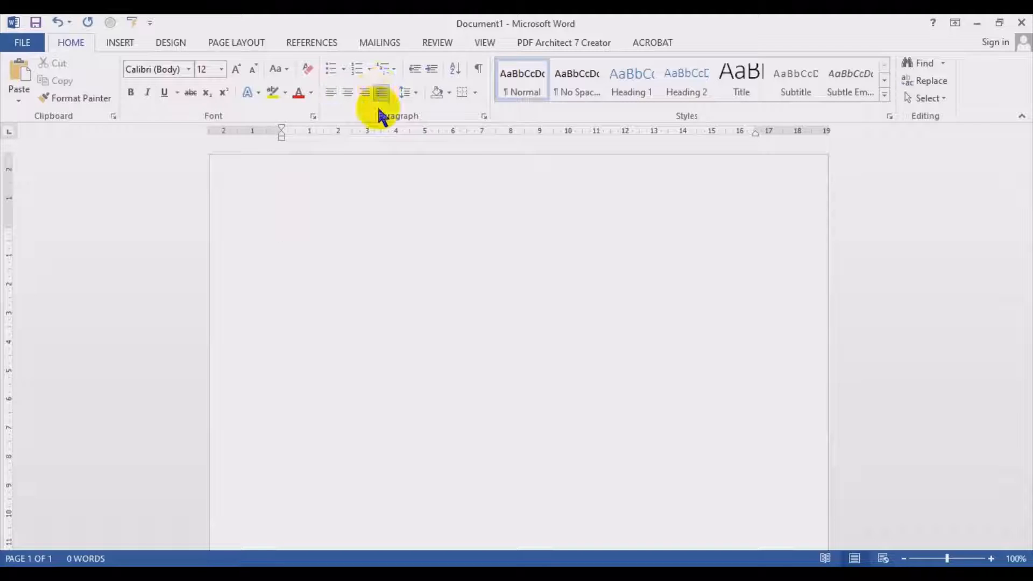
Set the line spacing to 1.0 and the spacing after paragraphs to 0 pt
left_click(411, 94)
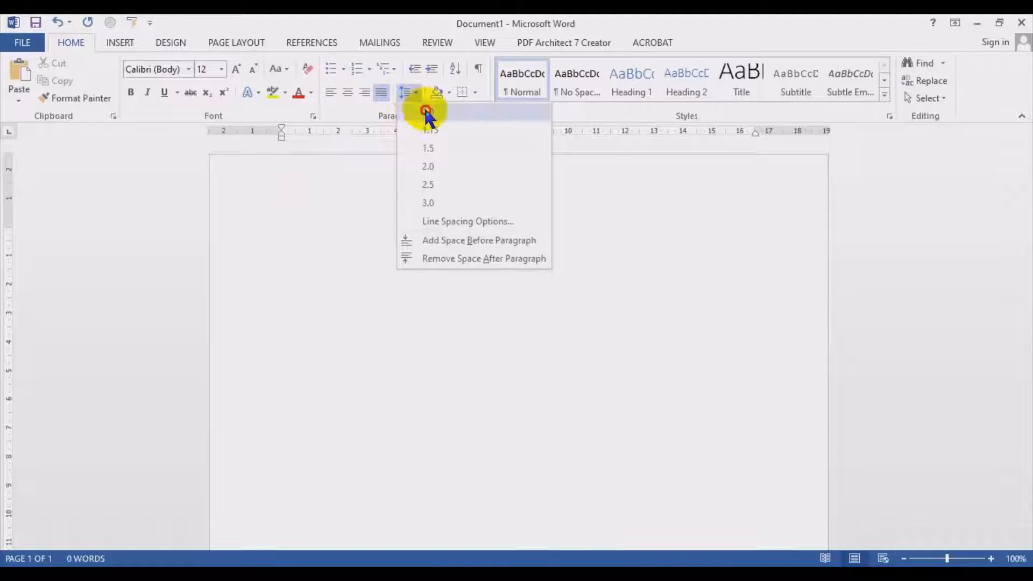
left_click(428, 113)
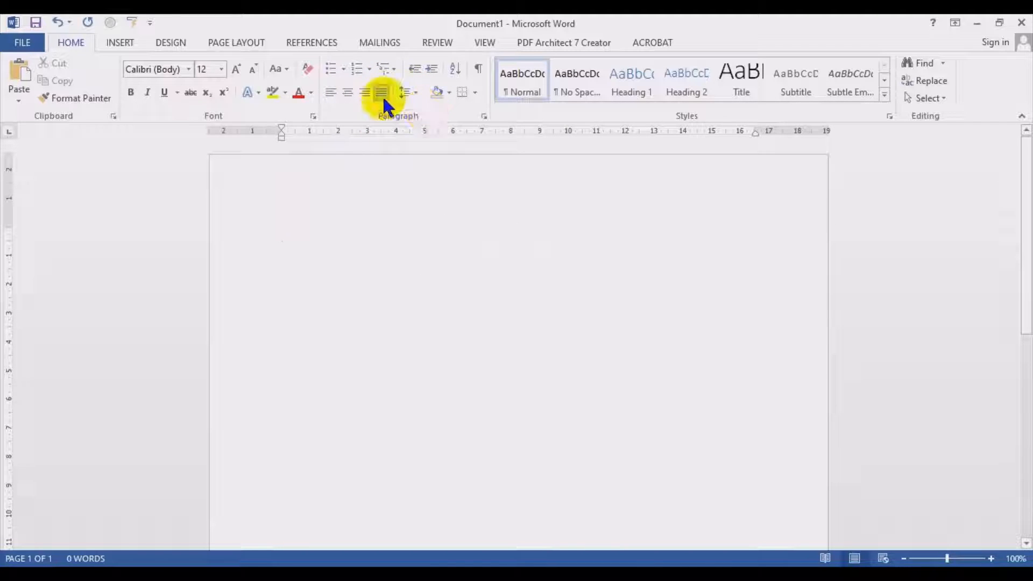
left_click(233, 39)
left_click(446, 101)
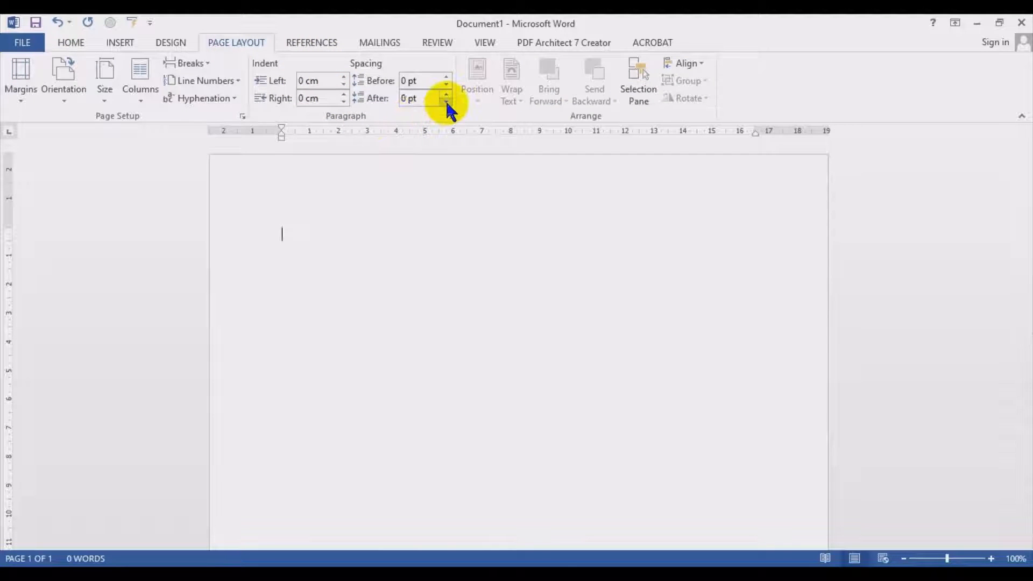
left_click(76, 41)
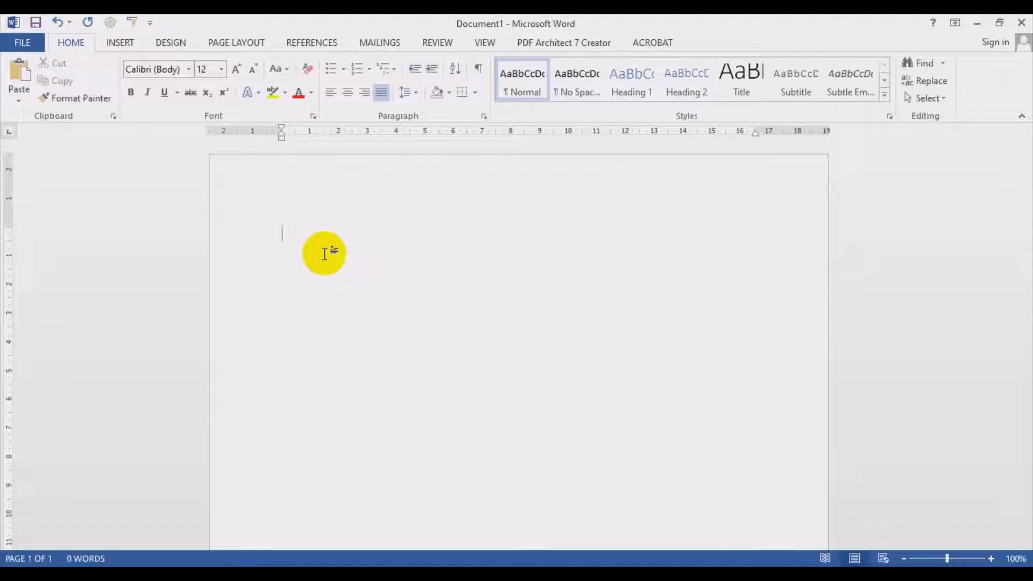
Enter the title "MASA PANDEMI COVID-19" on the first line and leave a blank line beneath it
type("Masa")
key("BackSpace")
key("BackSpace")
key("BackSpace")
type("SA")
key("BackSpace")
key("BackSpace")
type("ASA PANDEMI")
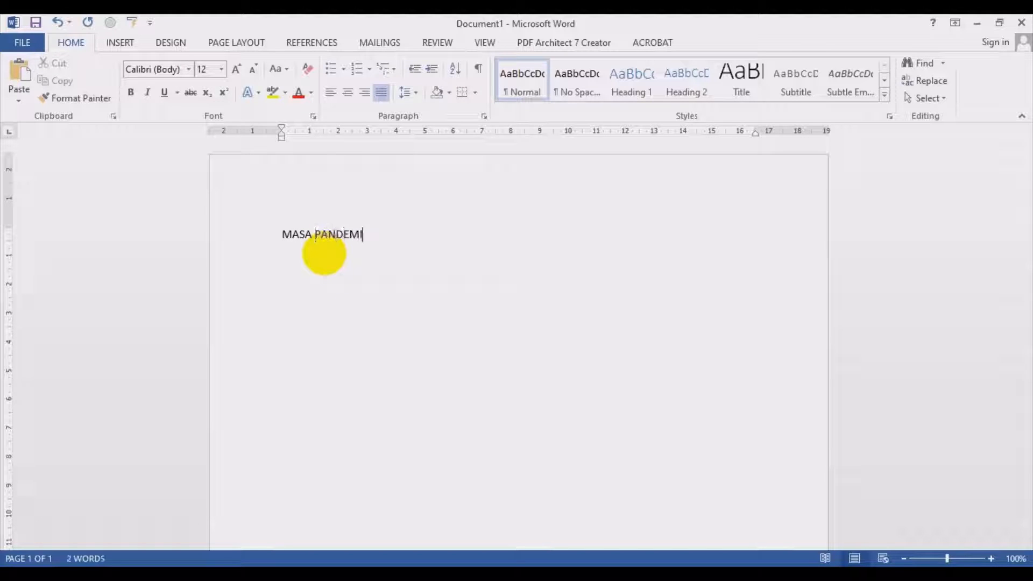
type(" COV")
key("BackSpace")
type("COVID-19")
key("BackSpace")
type("9")
key("Return")
Write the body paragraph under the title, from "Pada masa pandemi ini banyak dari kita" to "melakukannya dengan senang dan sepenuh hati."
type("pada")
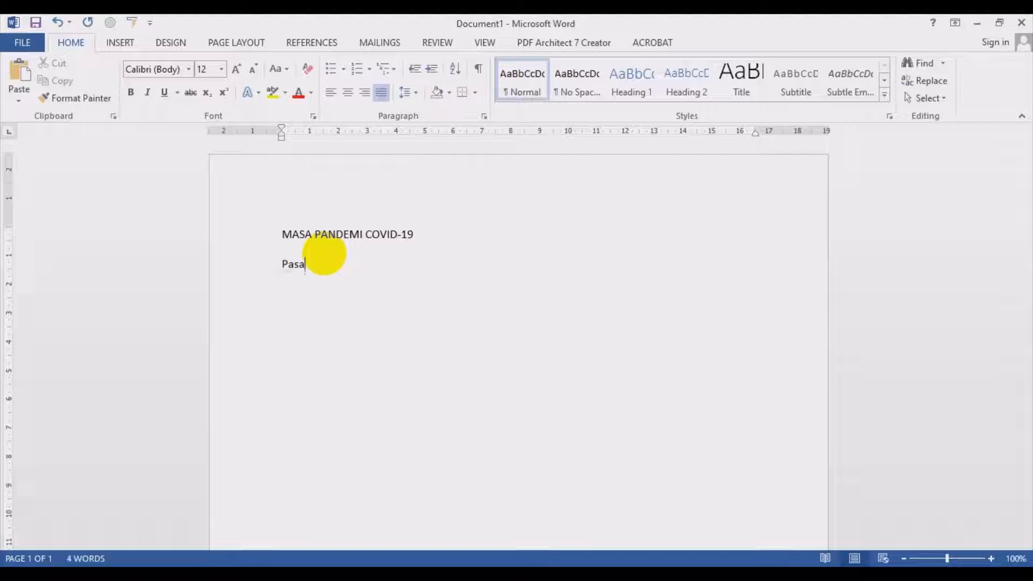
key("BackSpace")
key("BackSpace")
key("BackSpace")
type("da m")
type("asa pandemi ini banyak dari kita yang kena imbas negatif, mulai dari pemotongan gaji, kemudian dirumahkan dan bahkan ada yang sampai pemutusan hubungan kerja atau PHK. Nah teman-teman sekalian ternyata banyak juga dari kita yang kemudian beralih profesi, sebenarnya tidak masalah, akan tetapi kita harus memilih profesi yang sesuai dengan pasion kita agar kita melakukannya dengan ")
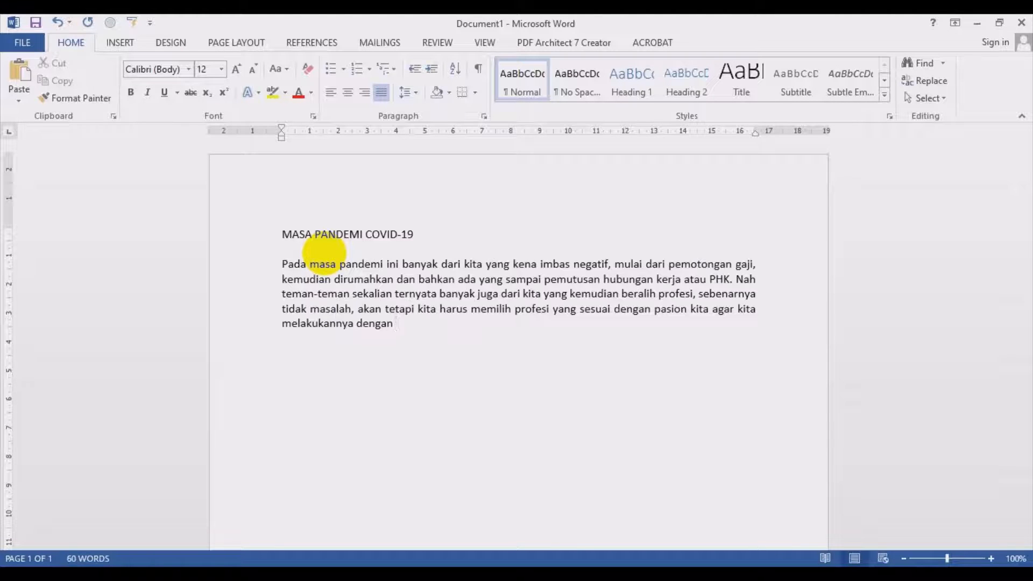
type("senang dan spe")
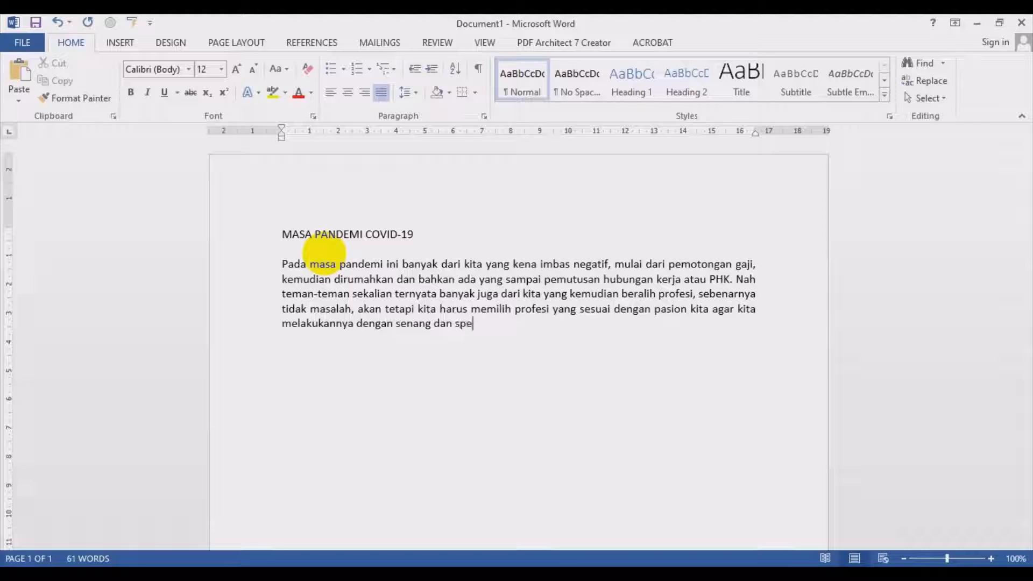
key("BackSpace")
key("BackSpace")
type("epenuh hati.")
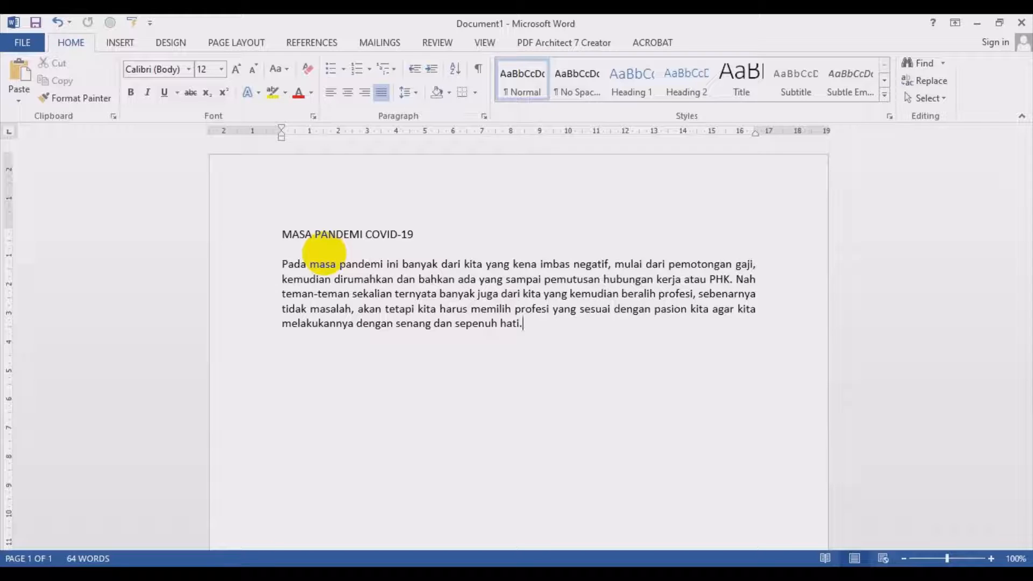
key("Return")
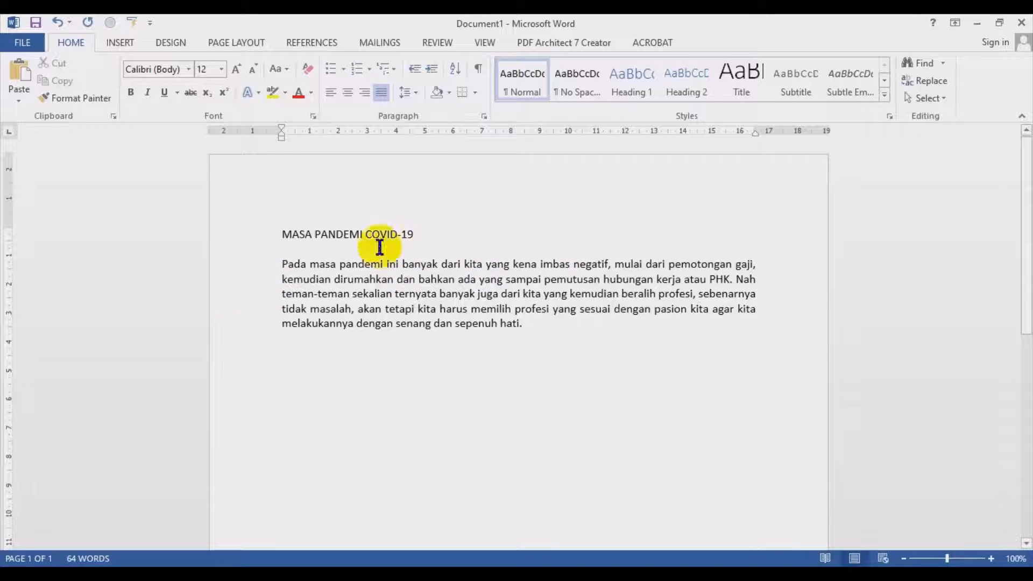
Copy the body paragraph and paste it three times below the original, separated by blank lines
double_click(230, 301)
key("ctrl+c")
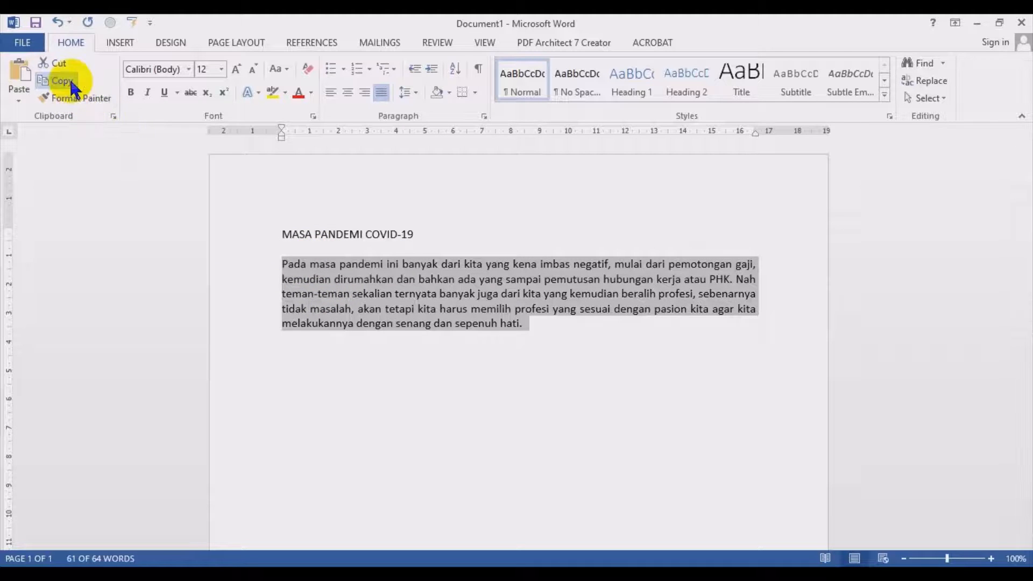
left_click(322, 358)
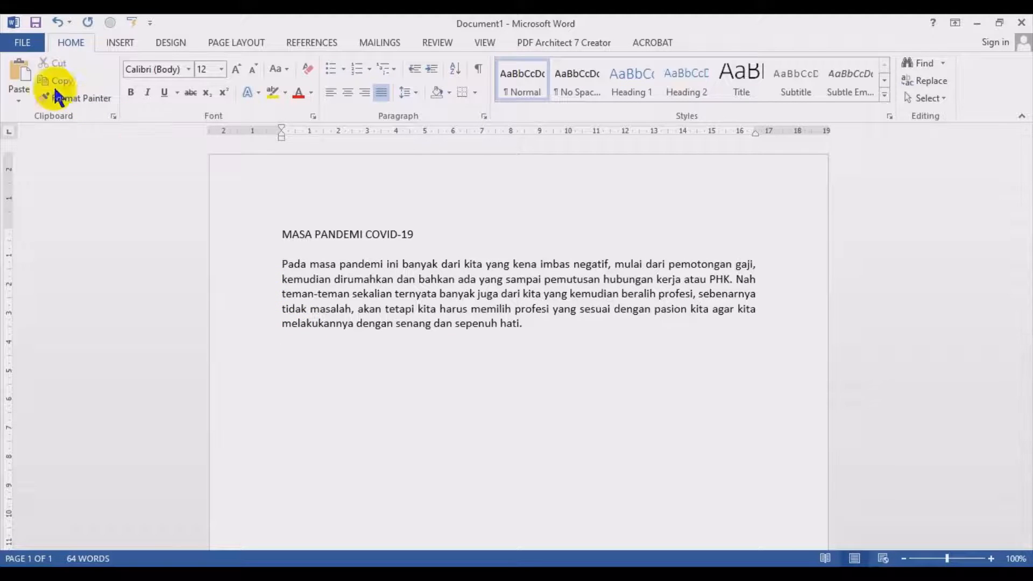
left_click(19, 76)
left_click(16, 73)
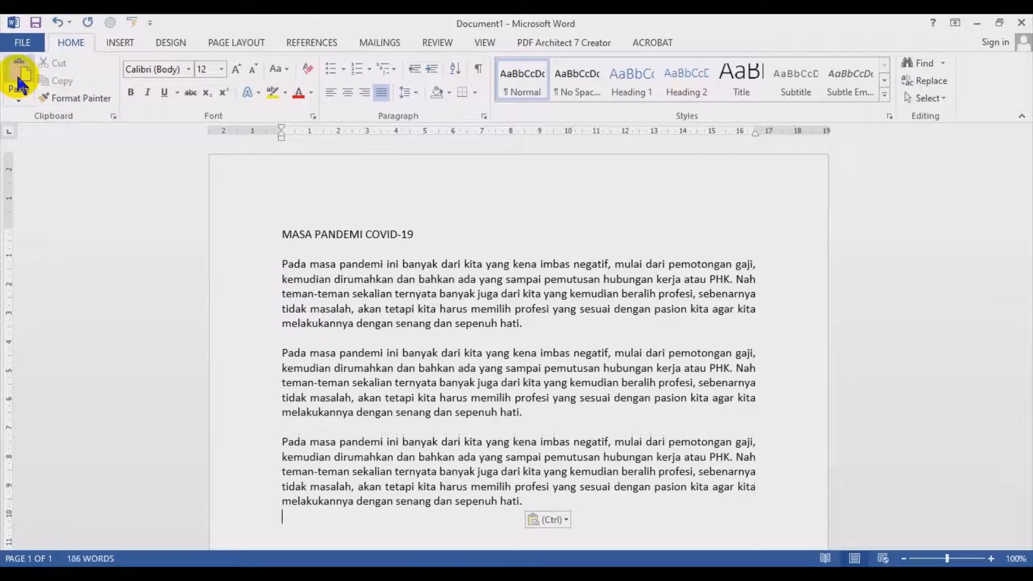
left_click(17, 75)
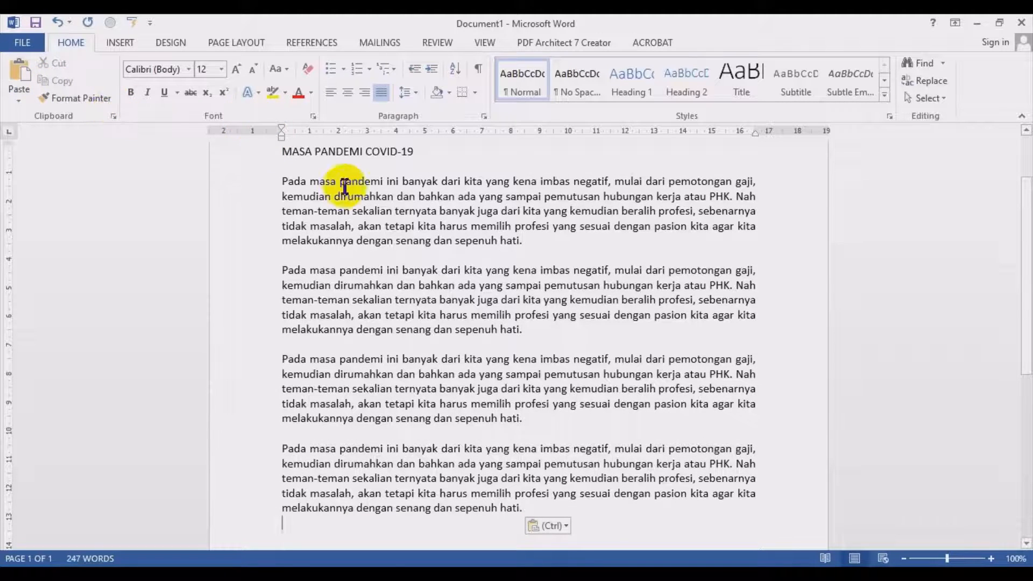
Make the title "MASA PANDEMI COVID-19" bold and centre it
scroll(402, 323, "up", 2)
scroll(403, 323, "up", 1)
scroll(403, 323, "down", 5)
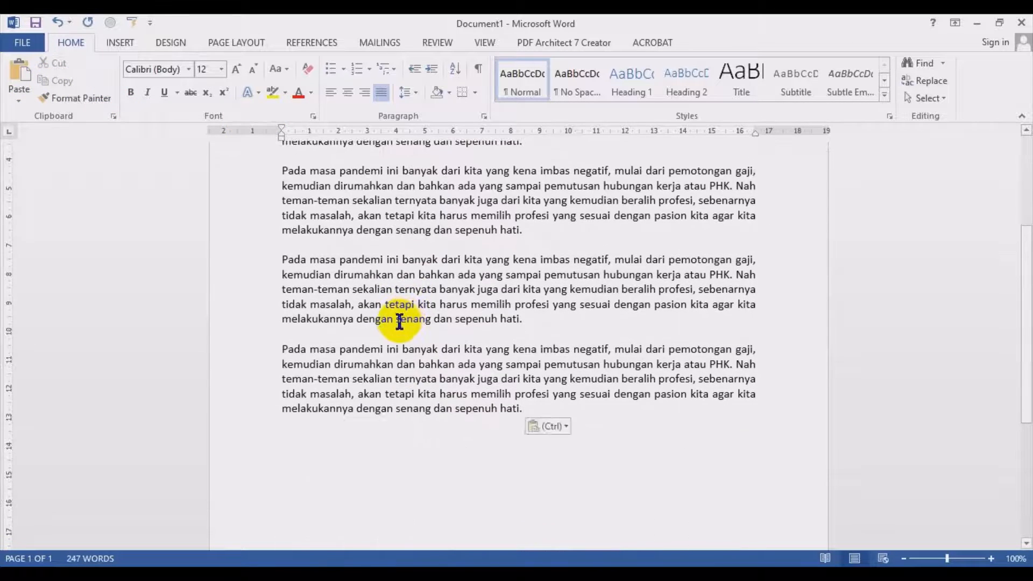
scroll(403, 323, "up", 6)
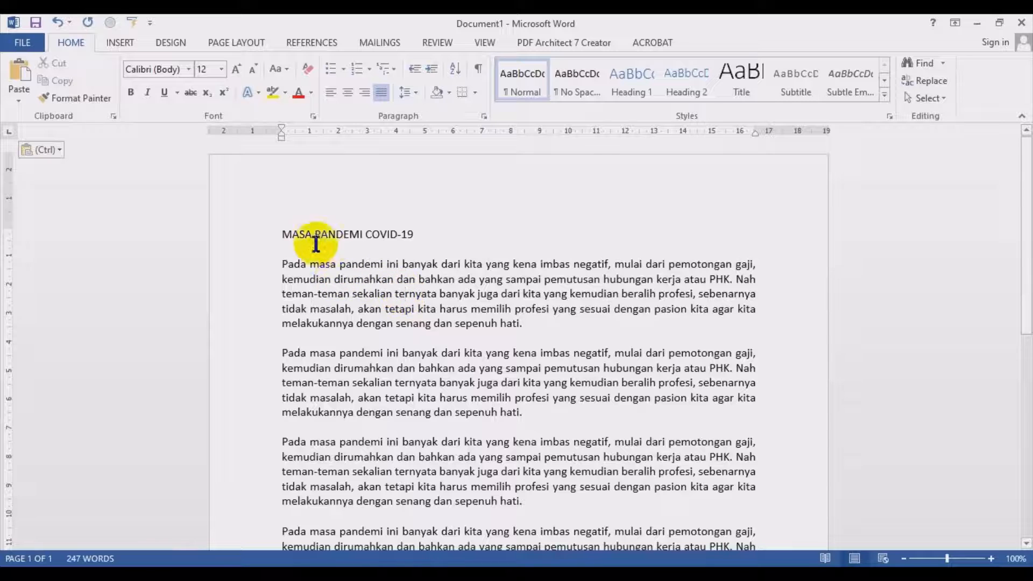
left_click(336, 234)
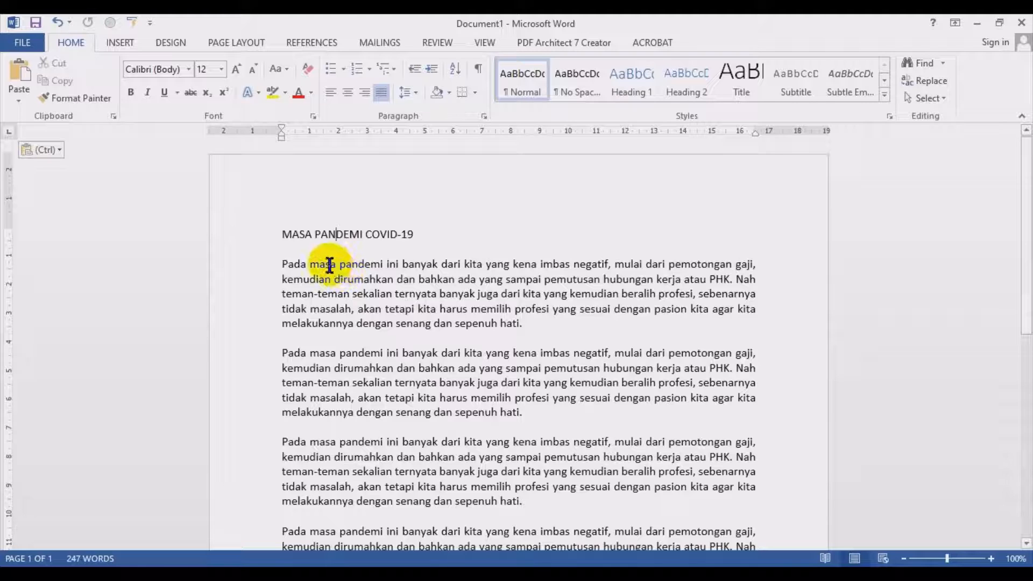
left_click(328, 235)
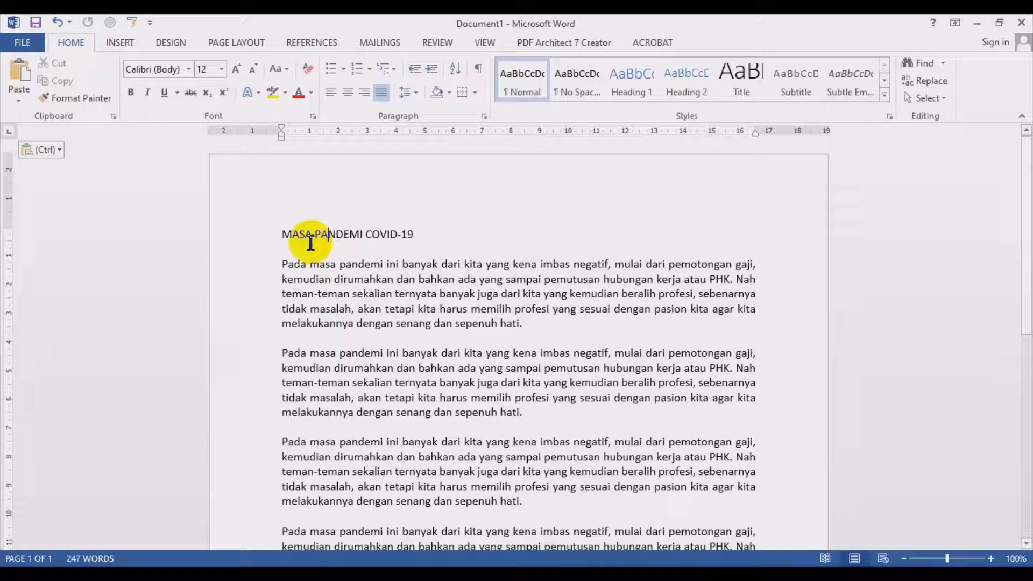
left_click(226, 233)
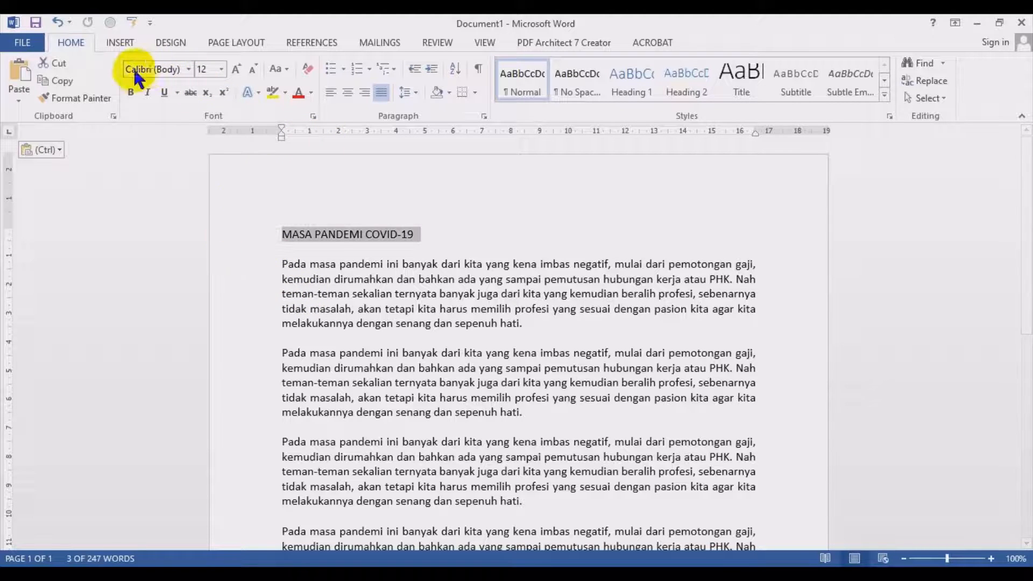
left_click(133, 93)
left_click(351, 94)
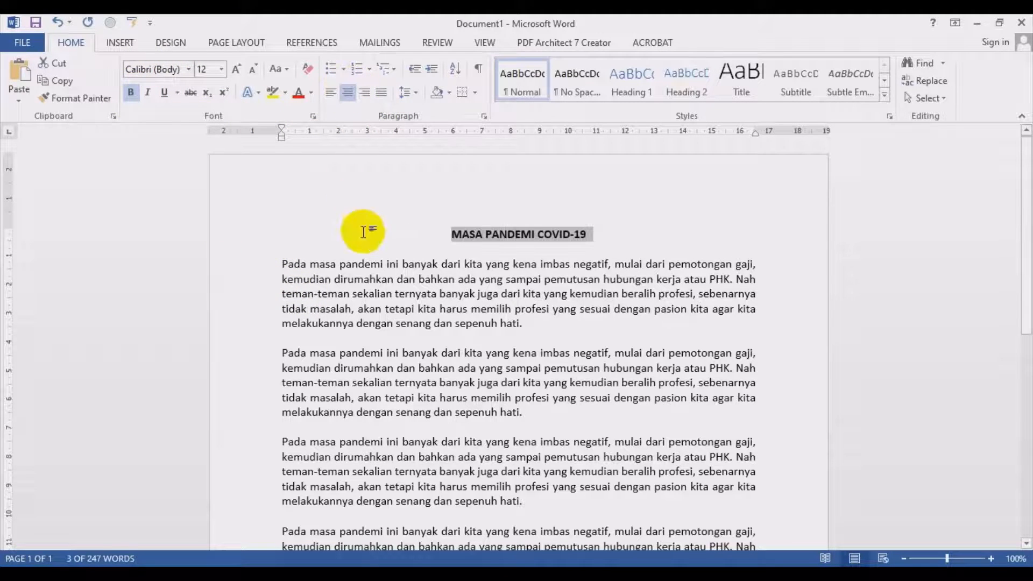
Try a 1 cm first-line indent on the first body paragraph and undo it
double_click(237, 293)
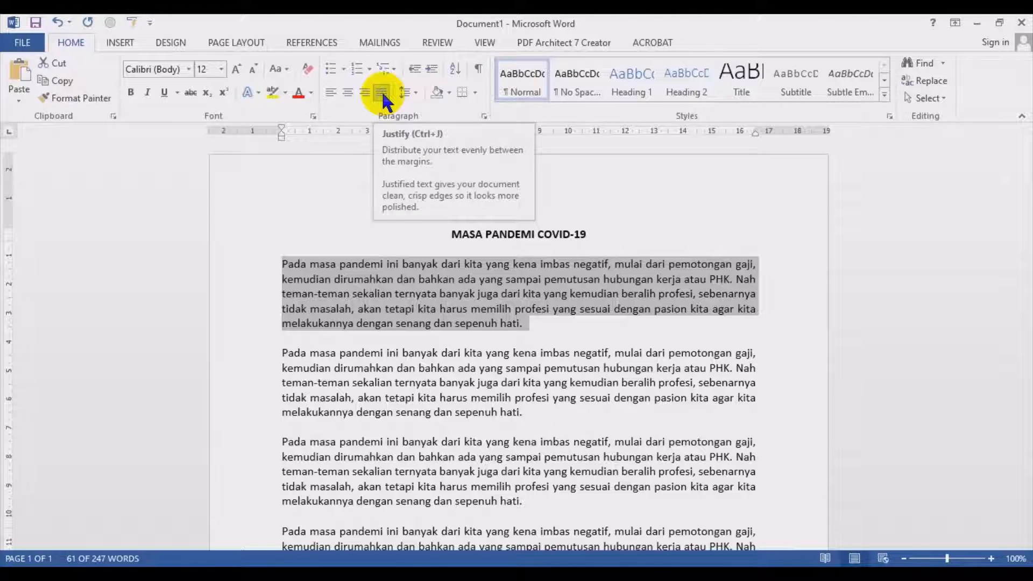
left_click(377, 297)
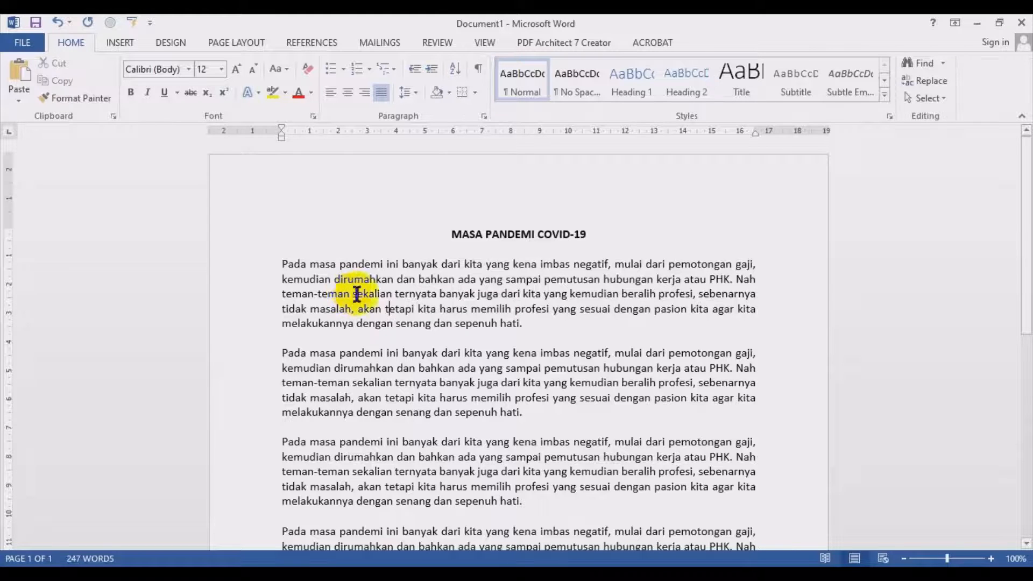
double_click(222, 285)
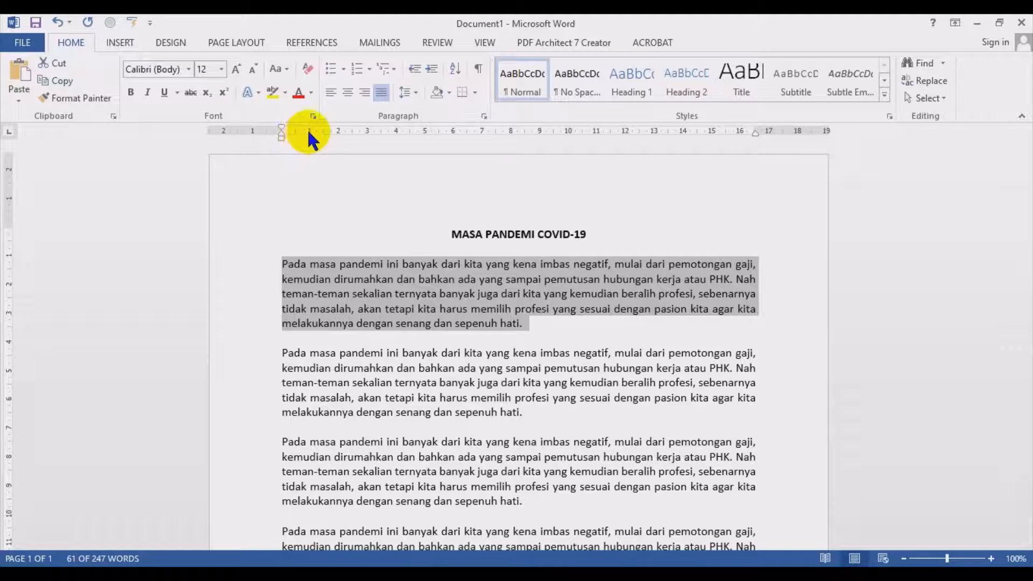
left_click_drag(281, 131, 311, 132)
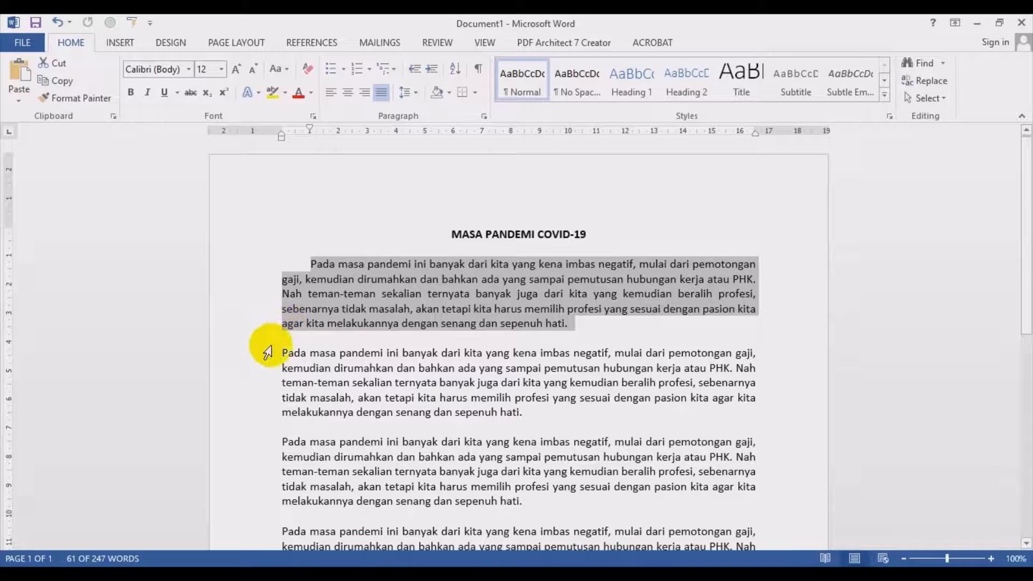
scroll(312, 304, "down", 3)
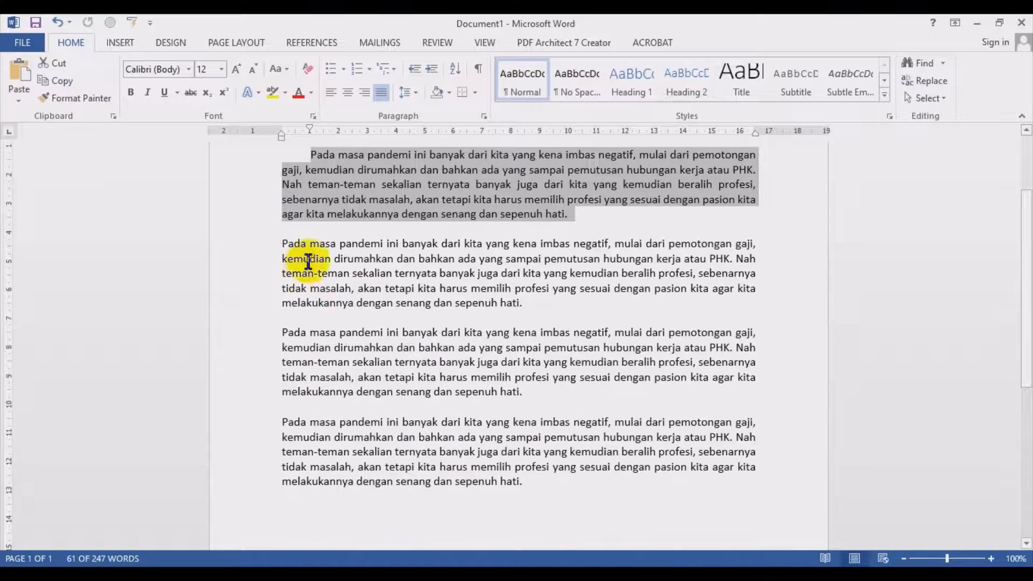
scroll(308, 262, "up", 2)
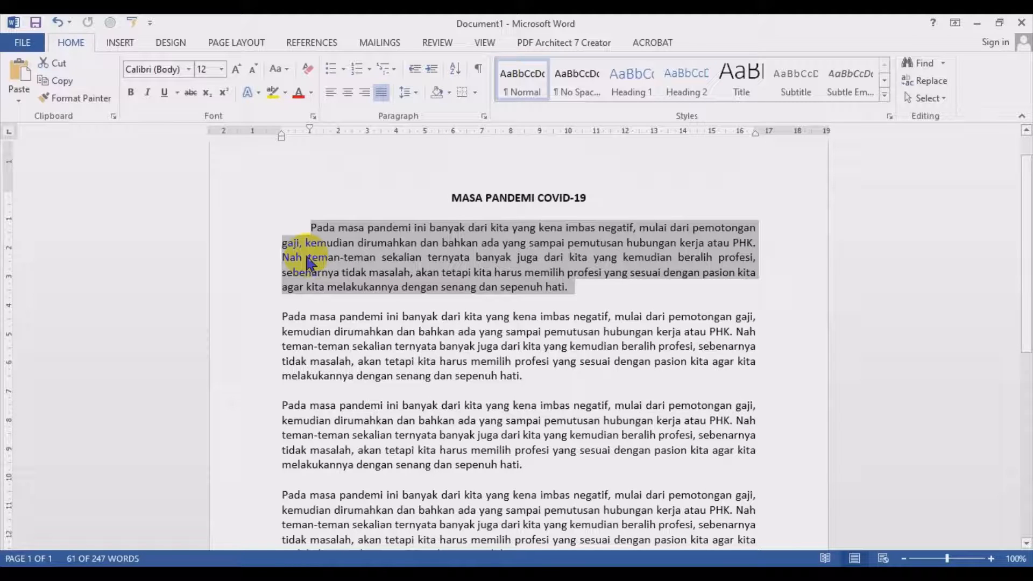
left_click(60, 22)
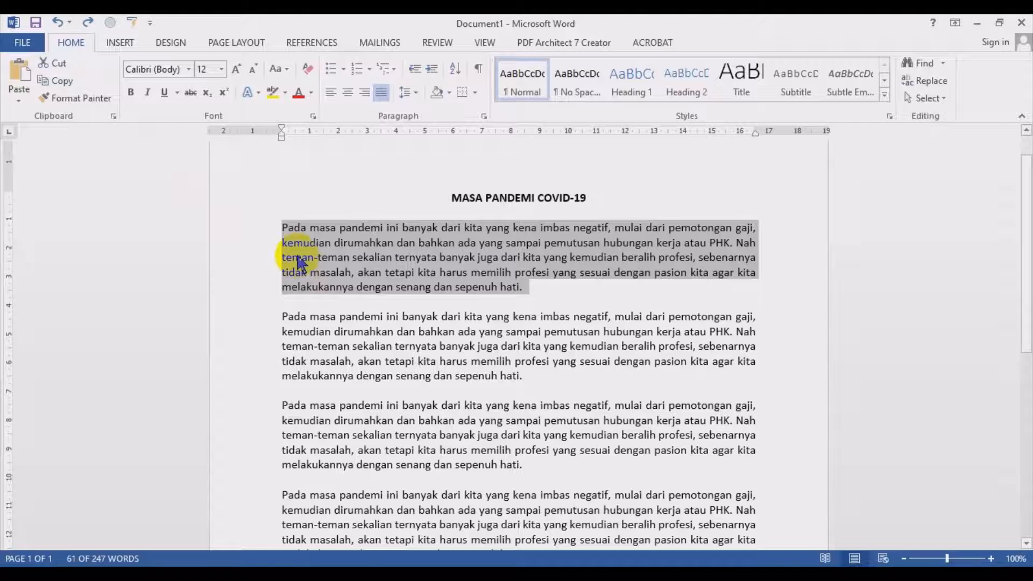
Try a 1 cm first-line indent on all four body paragraphs at once and undo it
scroll(298, 258, "down", 1)
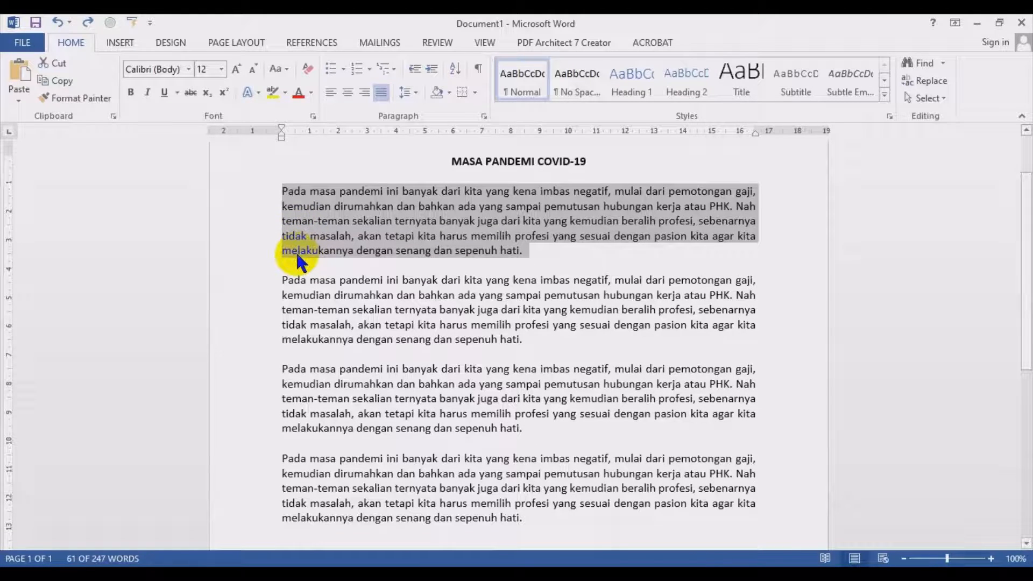
left_click(233, 191)
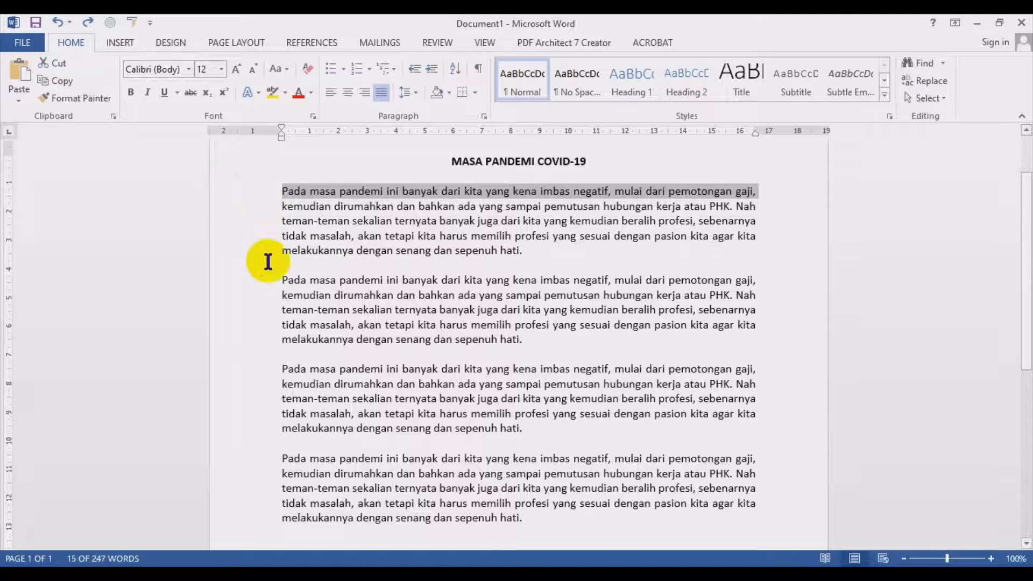
left_click(374, 439)
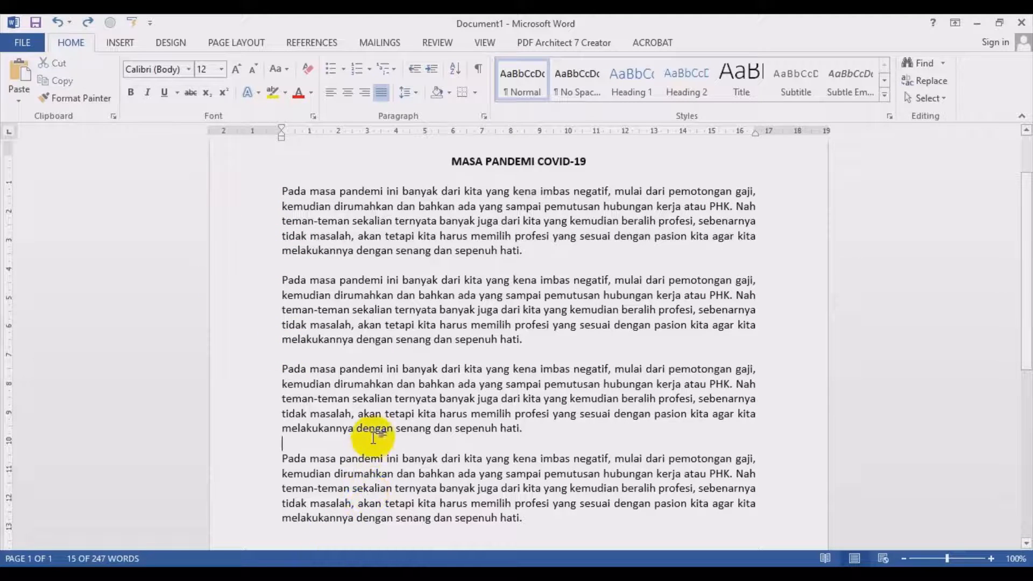
left_click(239, 199)
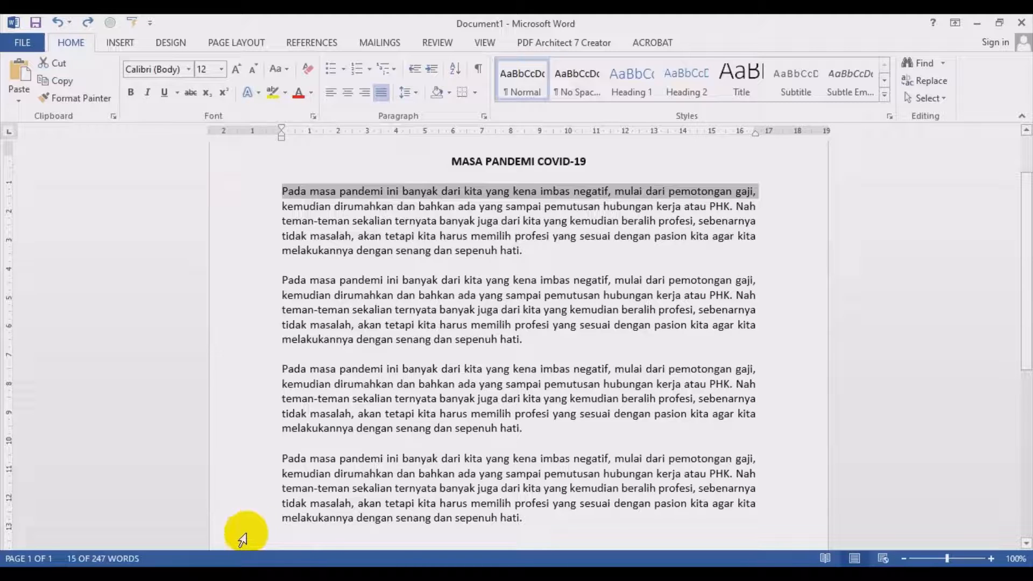
left_click(241, 533, "shift")
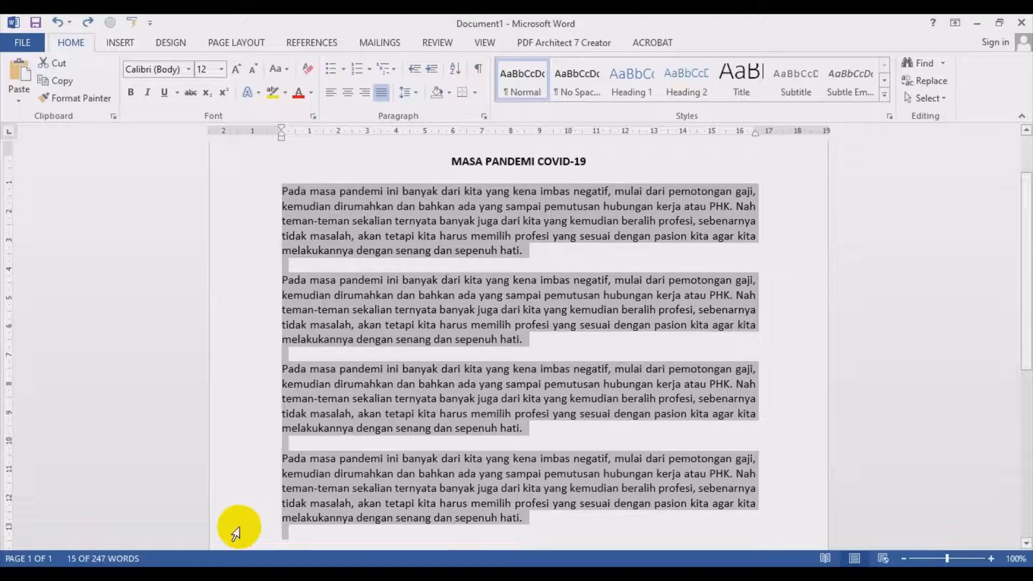
left_click(227, 517, "shift")
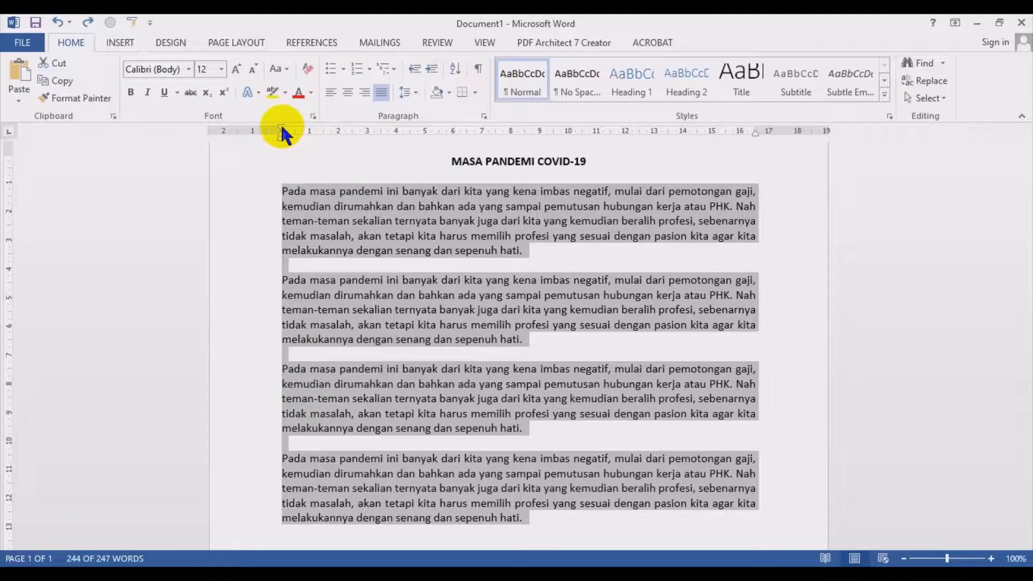
left_click_drag(282, 132, 309, 131)
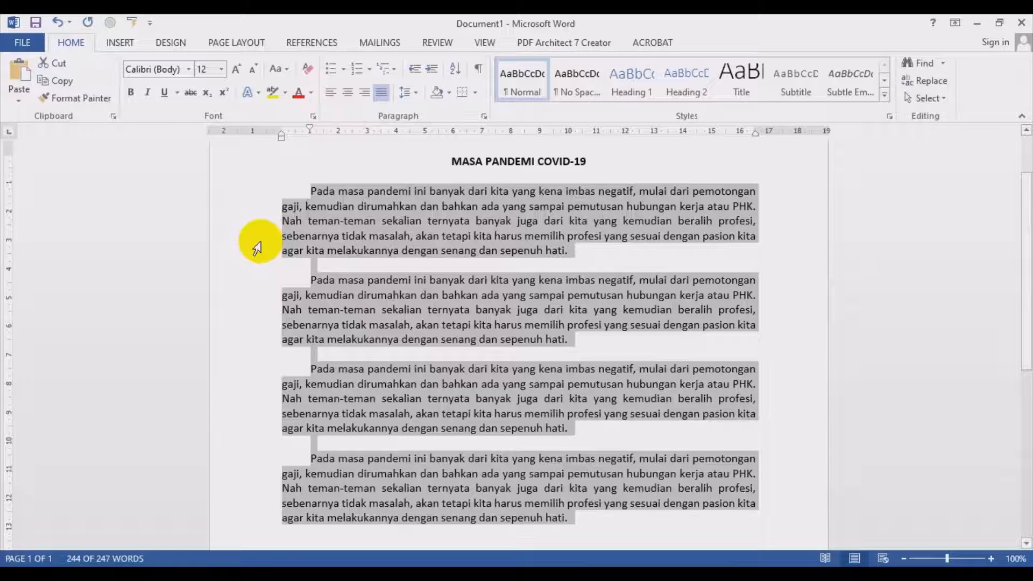
key("ctrl+z")
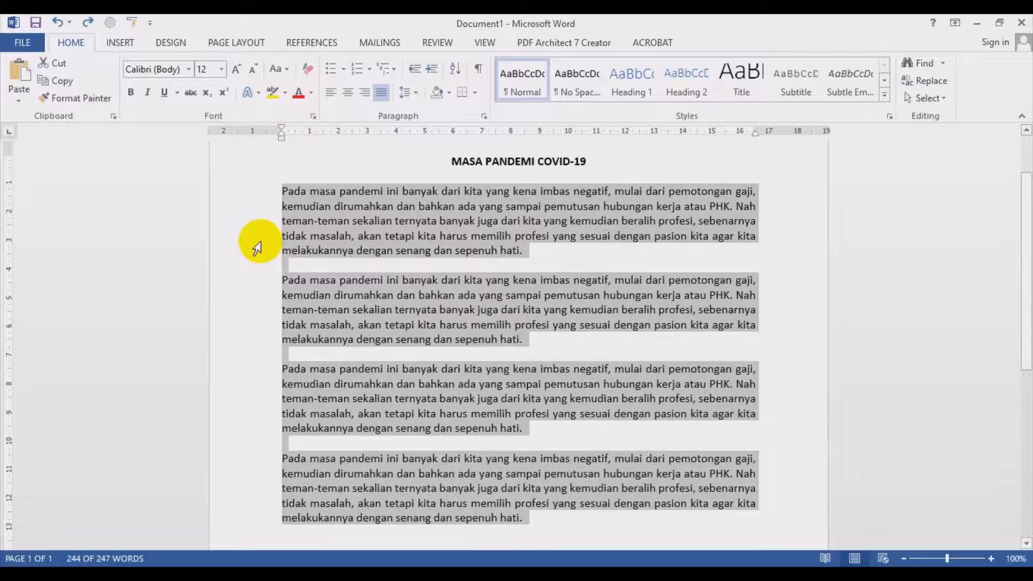
left_click(377, 206)
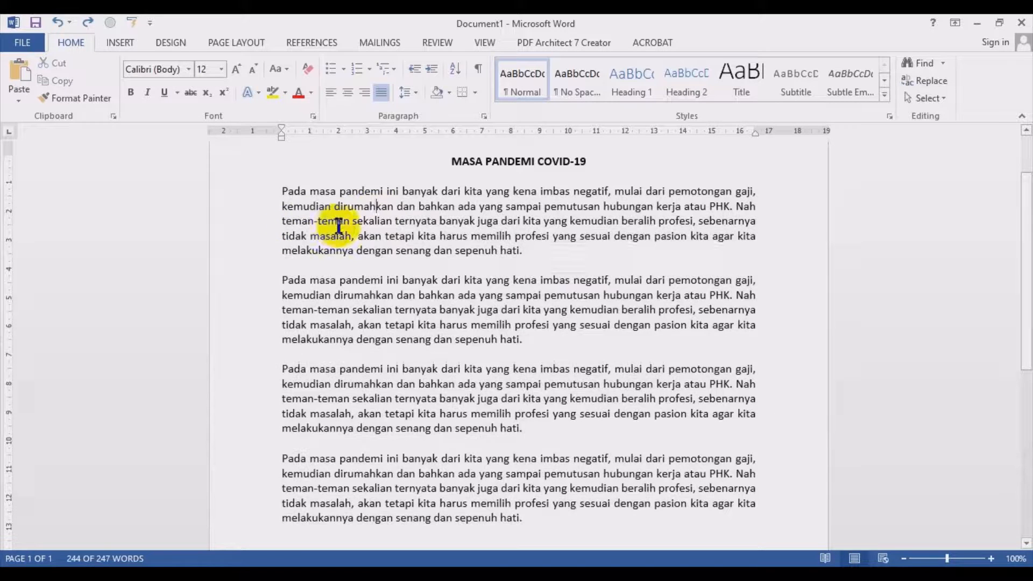
Apply a 1 cm first-line indent to the first body paragraph only
double_click(224, 219)
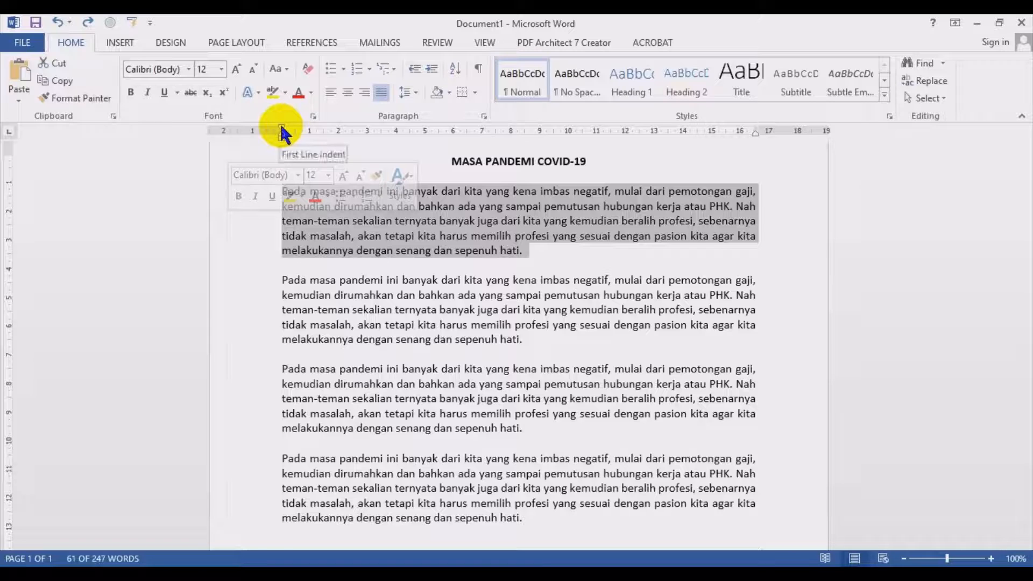
left_click_drag(283, 129, 309, 130)
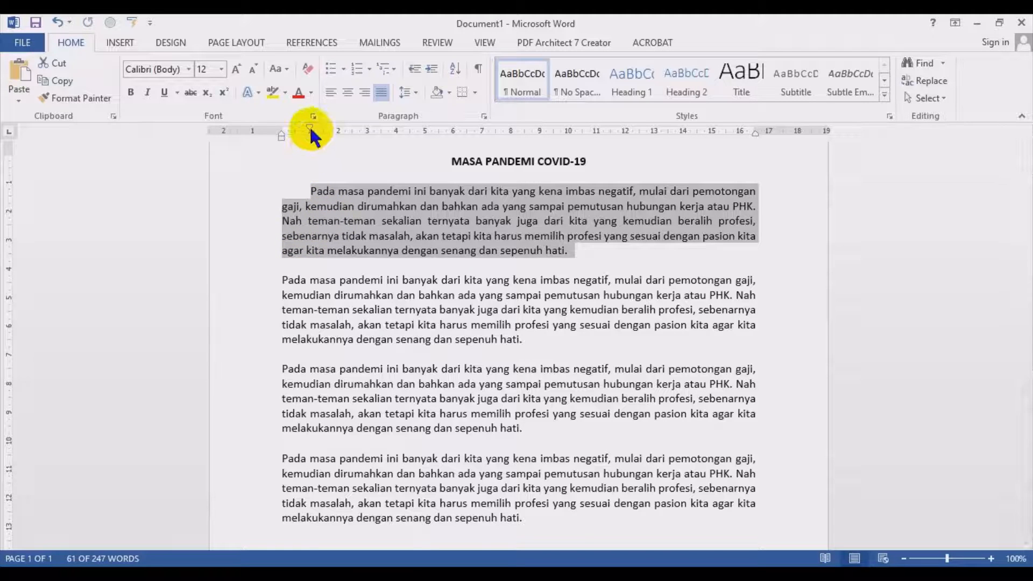
left_click(321, 293)
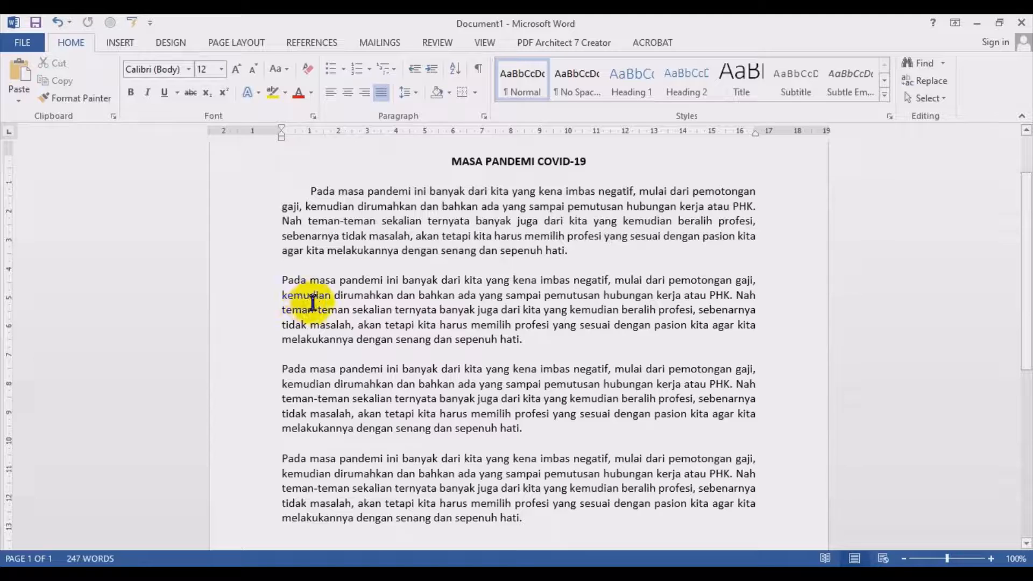
Apply a 1 cm hanging indent to the second body paragraph, keeping its first line at the margin
double_click(229, 301)
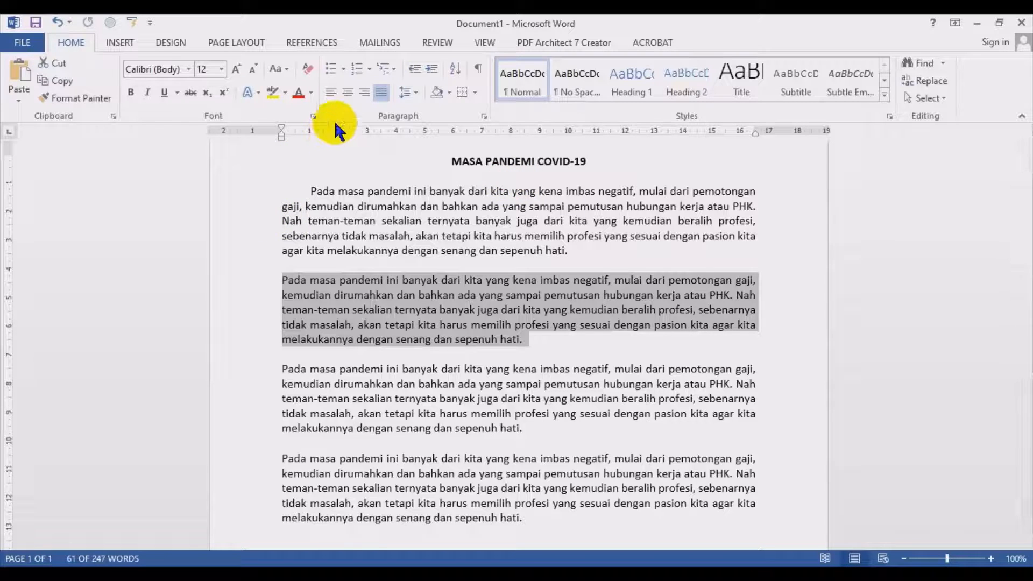
double_click(243, 228)
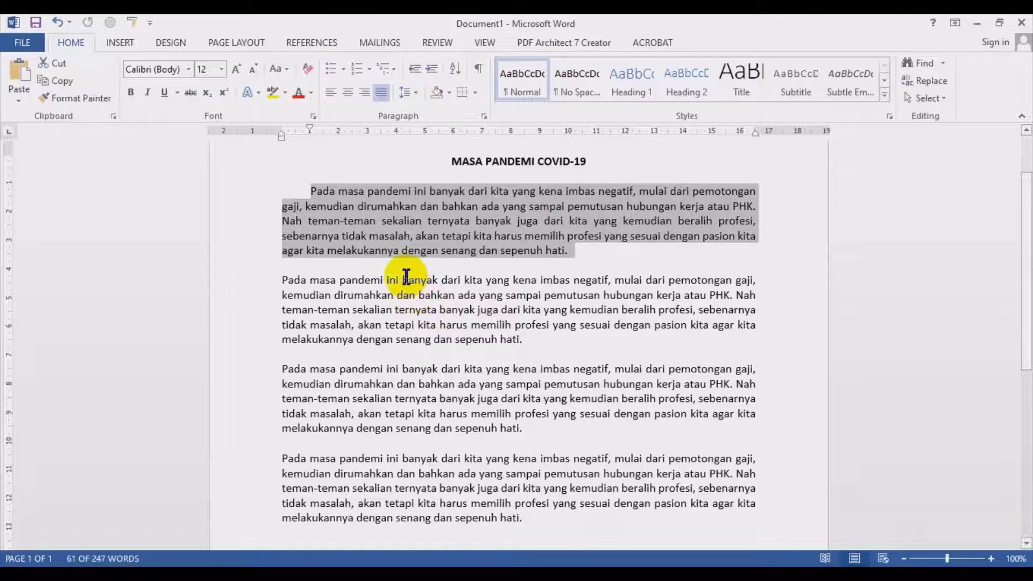
double_click(242, 308)
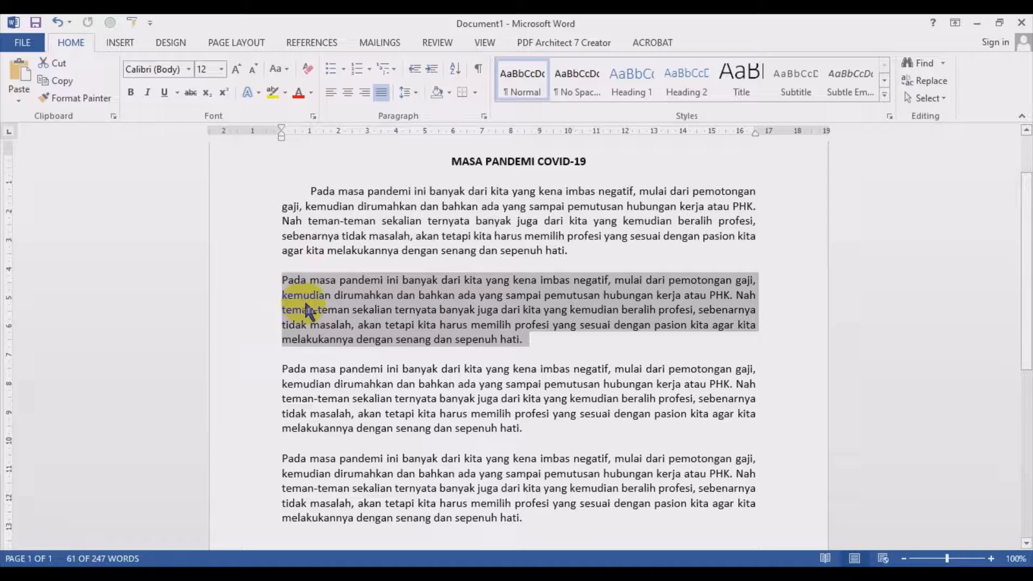
left_click(346, 224)
double_click(242, 223)
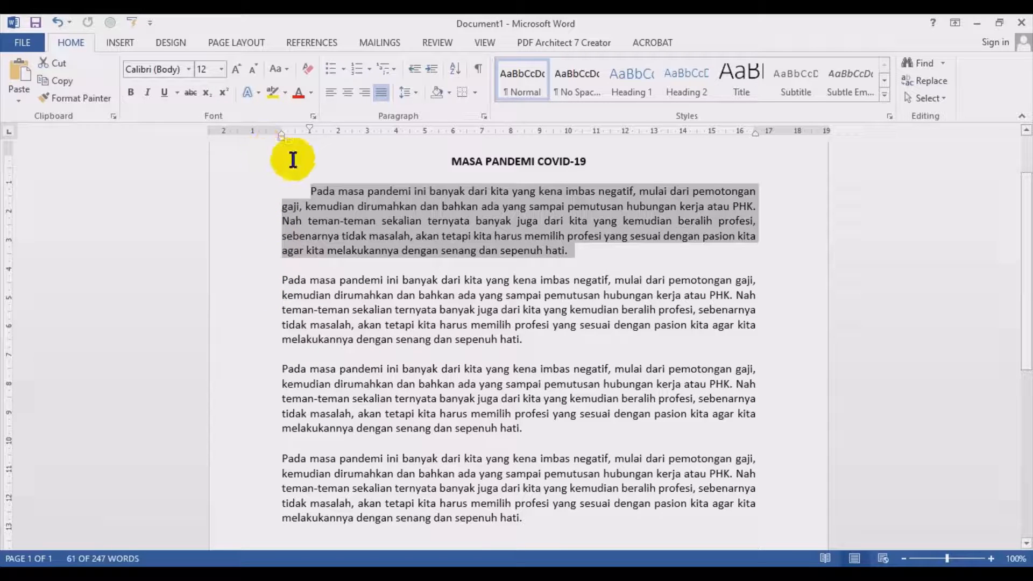
left_click(241, 301)
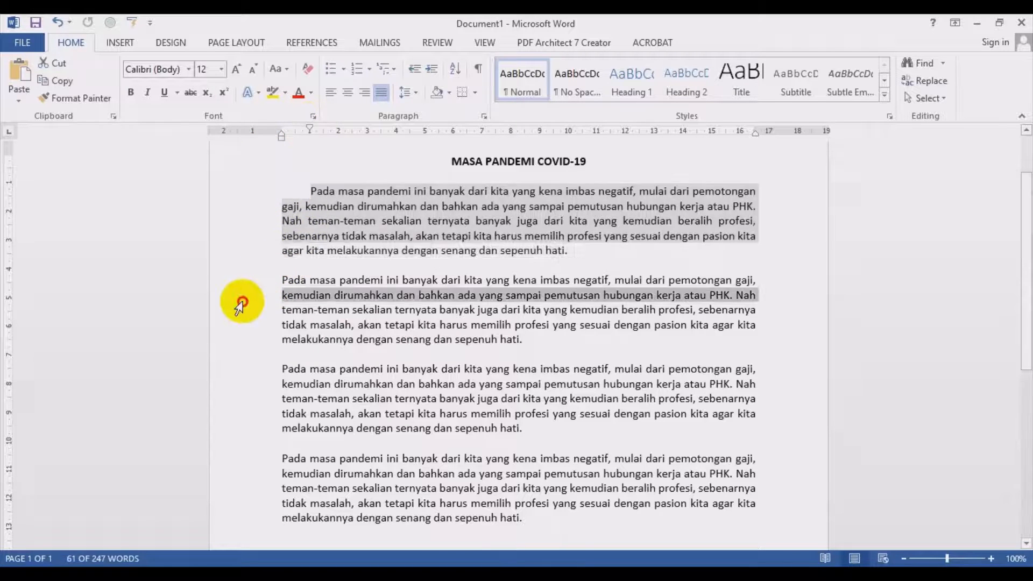
double_click(241, 302)
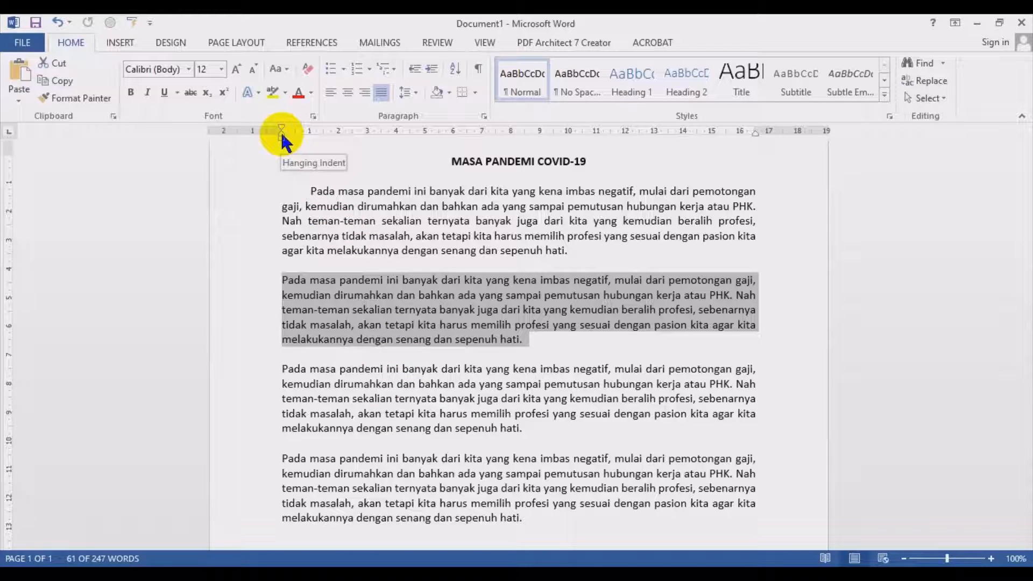
left_click_drag(282, 133, 309, 136)
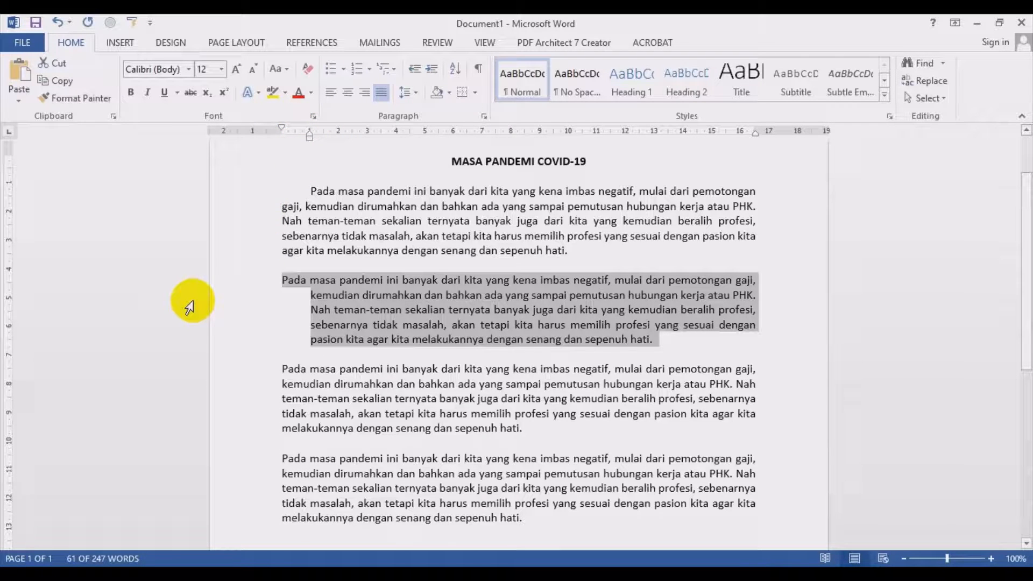
Indent the whole third body paragraph 1 cm from the left margin and about 1 cm from the right margin
scroll(248, 288, "down", 1)
double_click(242, 339)
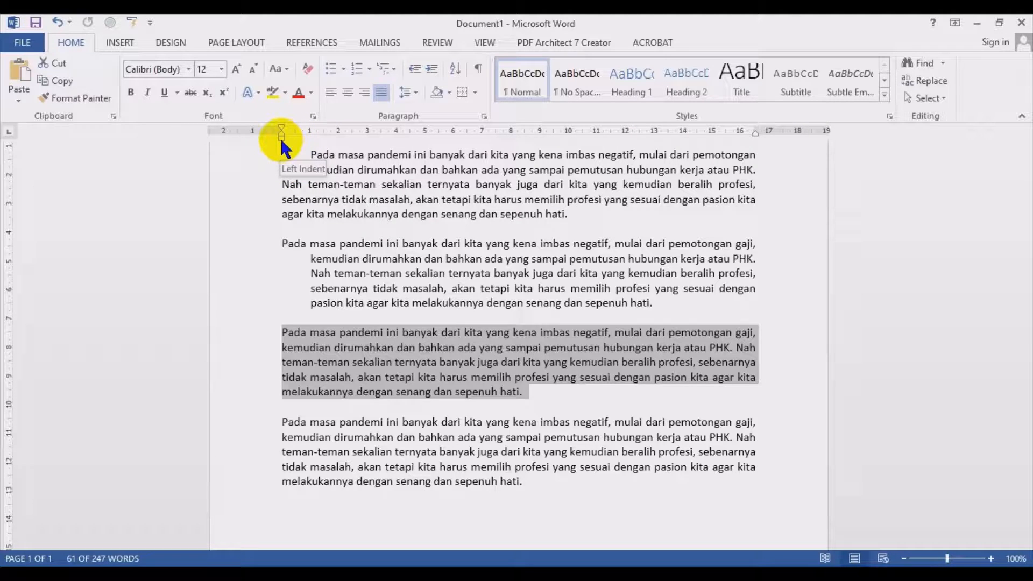
left_click_drag(281, 136, 307, 142)
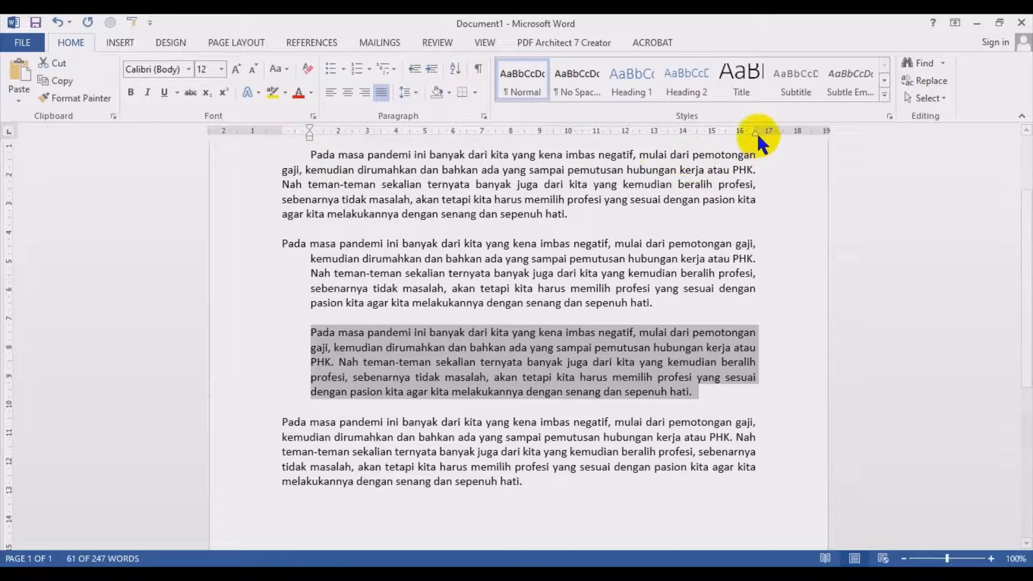
left_click_drag(755, 134, 728, 138)
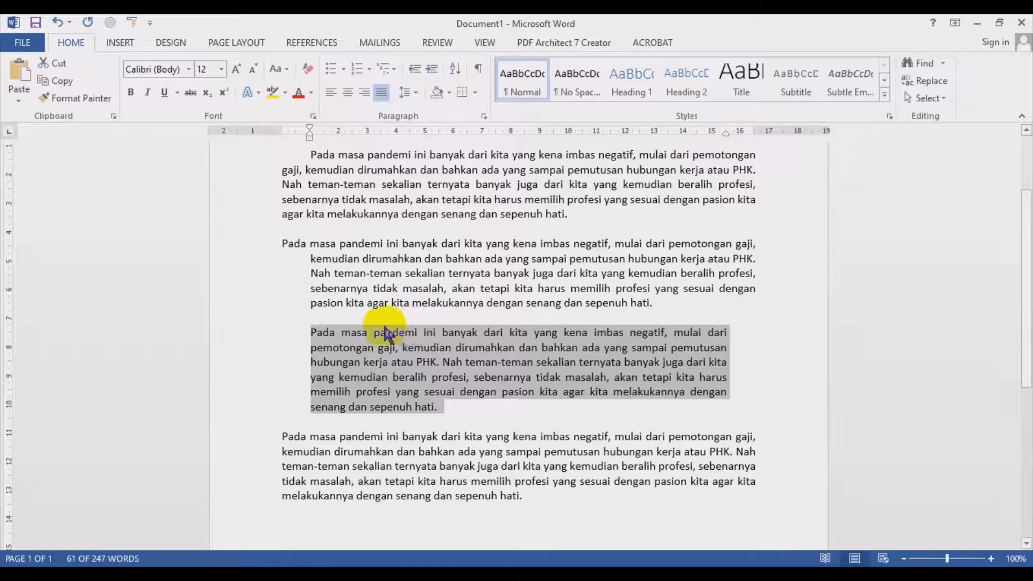
Compare the indent marker positions of the first, second and third body paragraphs
left_click(384, 301)
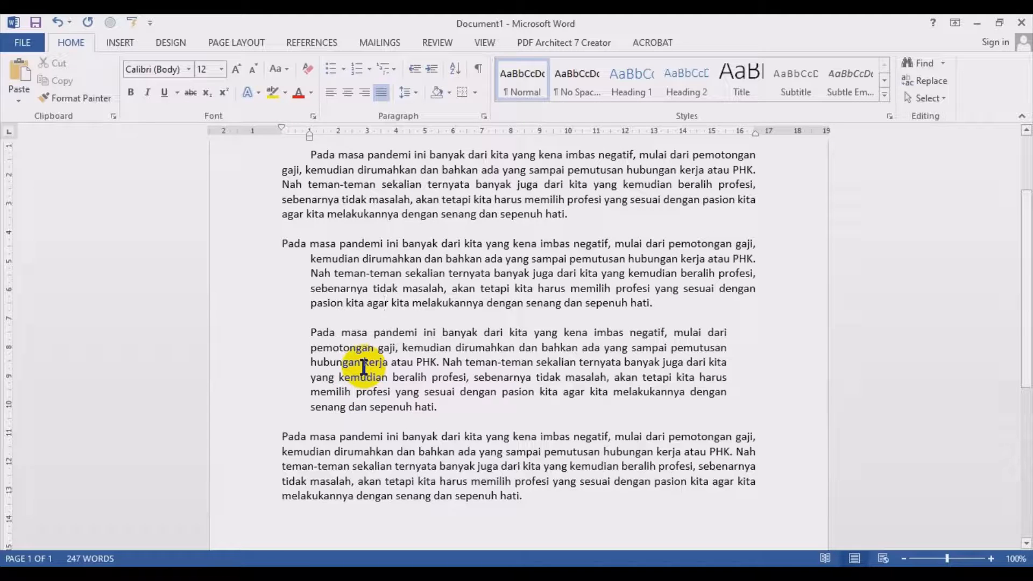
left_click(316, 350)
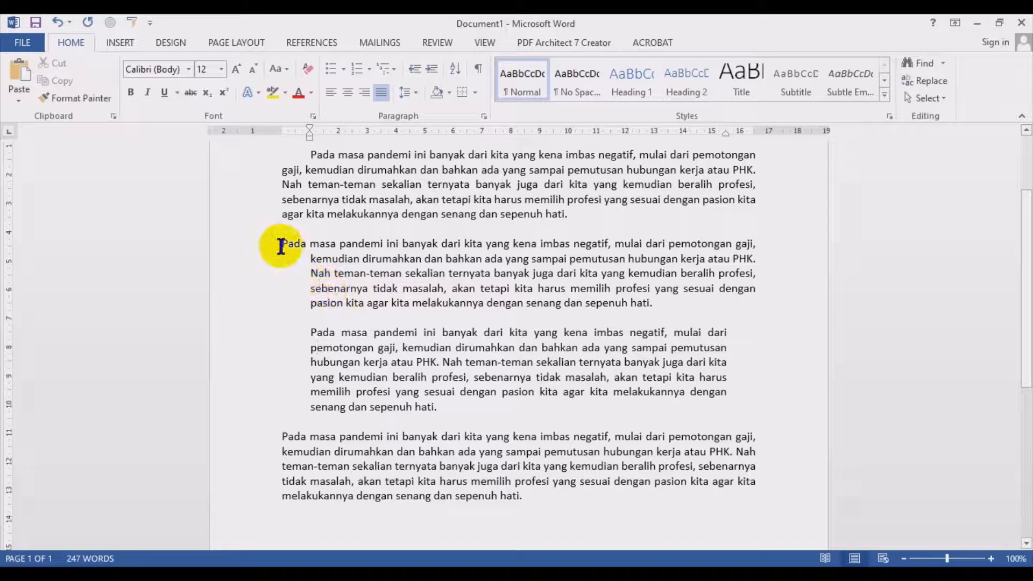
double_click(223, 185)
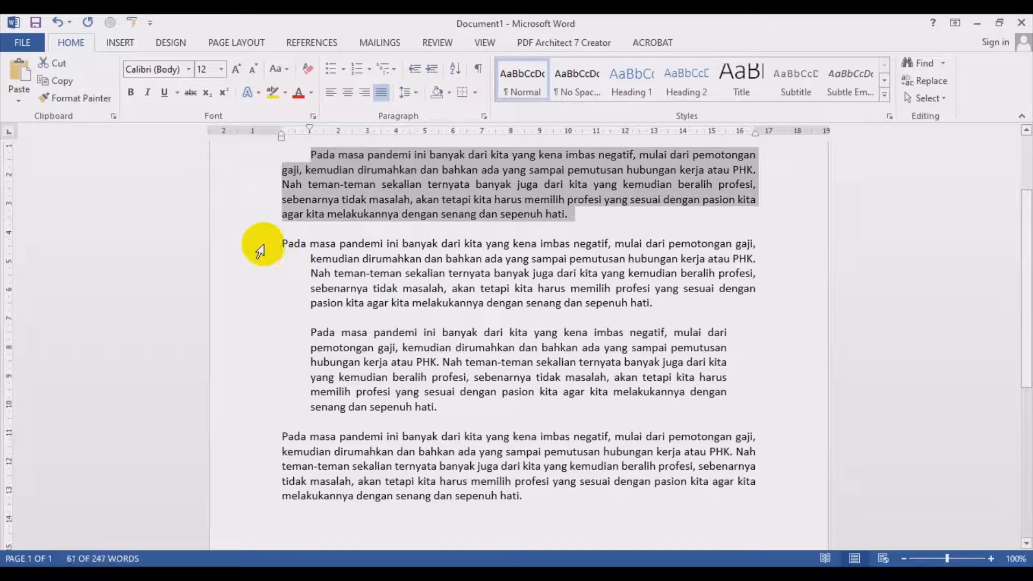
scroll(258, 232, "up", 3)
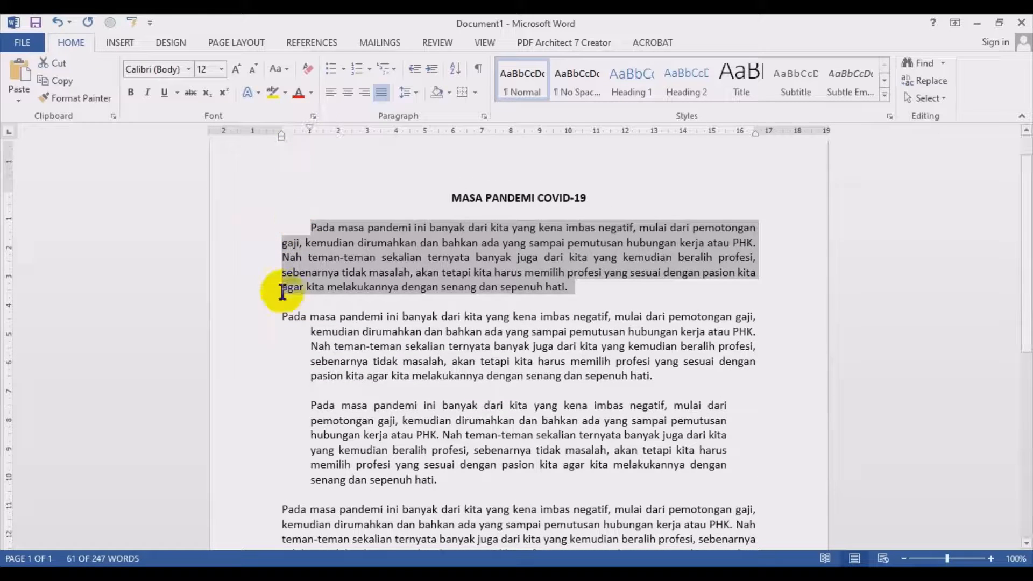
double_click(247, 331)
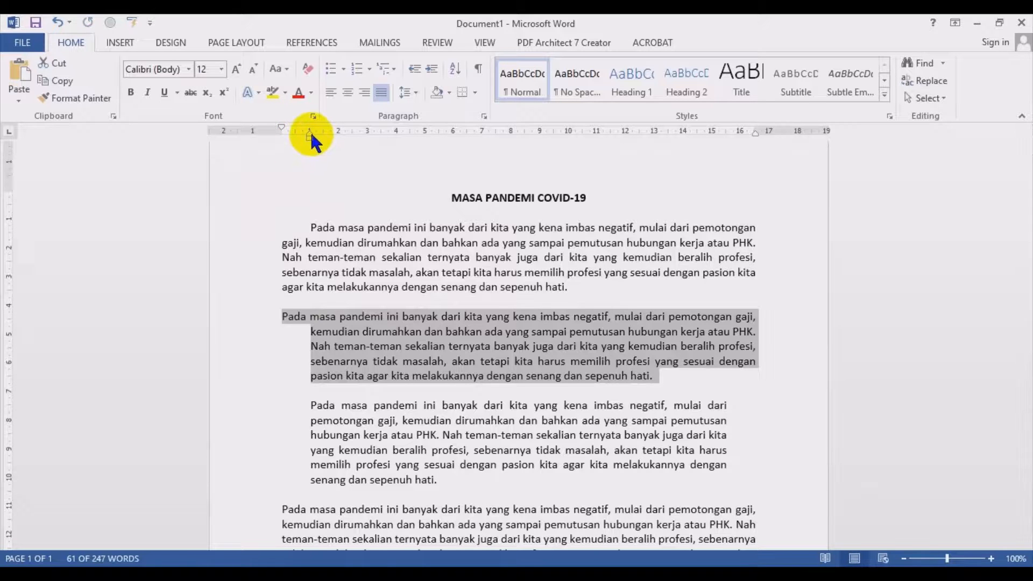
scroll(335, 201, "down", 2)
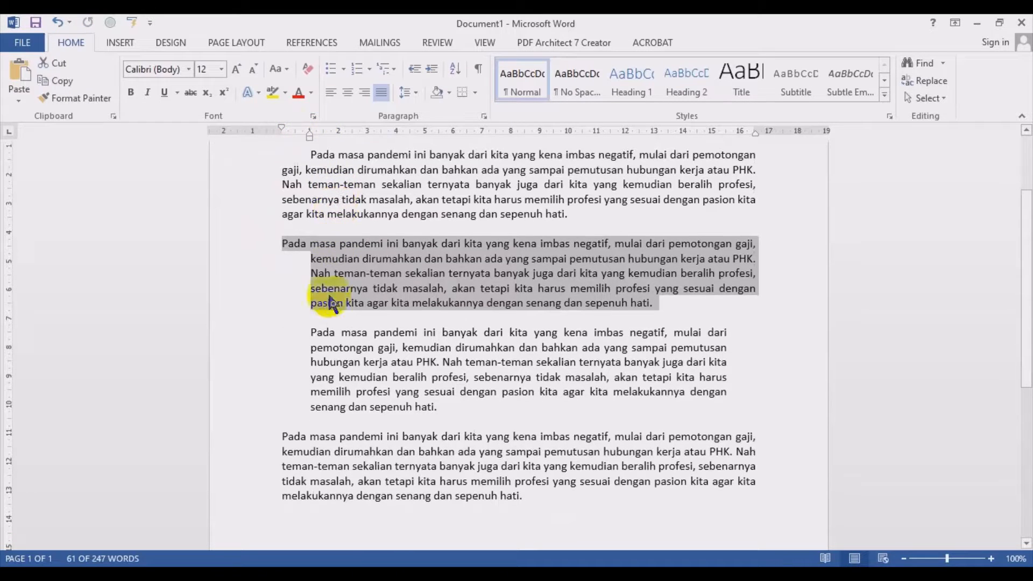
double_click(258, 362)
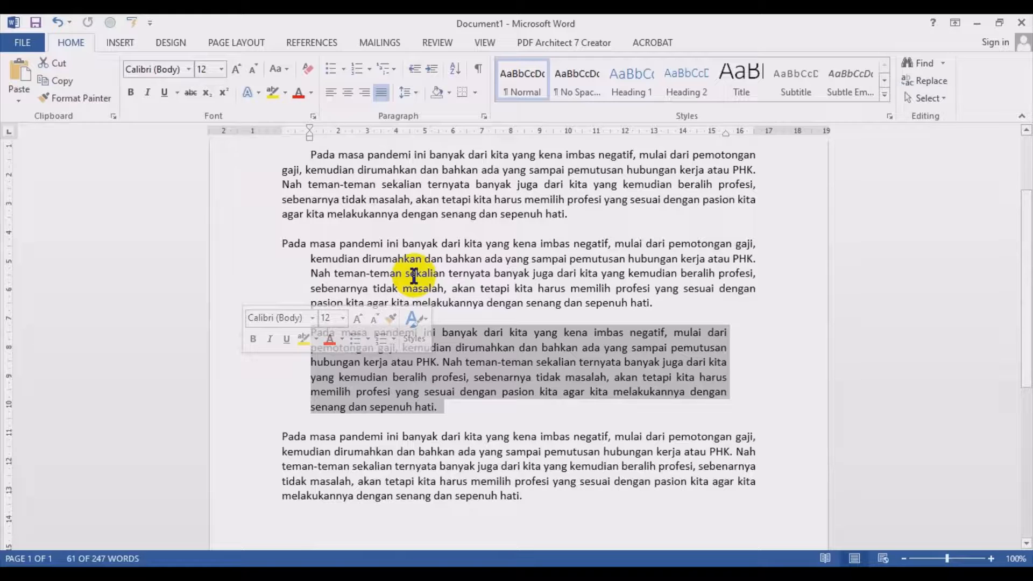